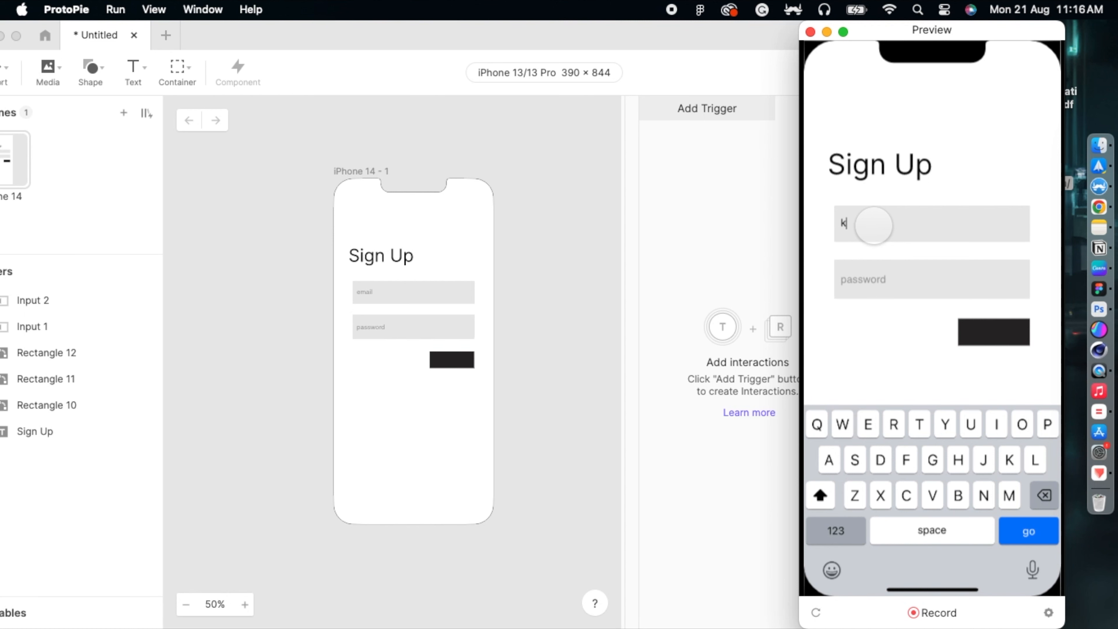
Step: In the Sign Up preview, type sample text into the email field and confirm the password field shows masked dots
left_click(889, 286)
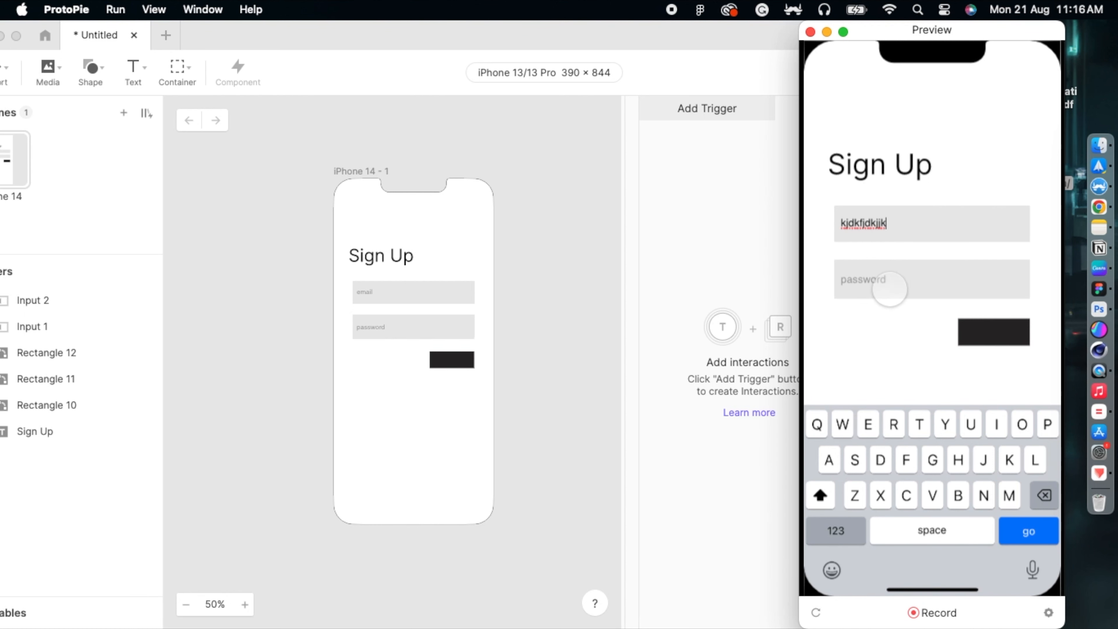
type("jdkfjd")
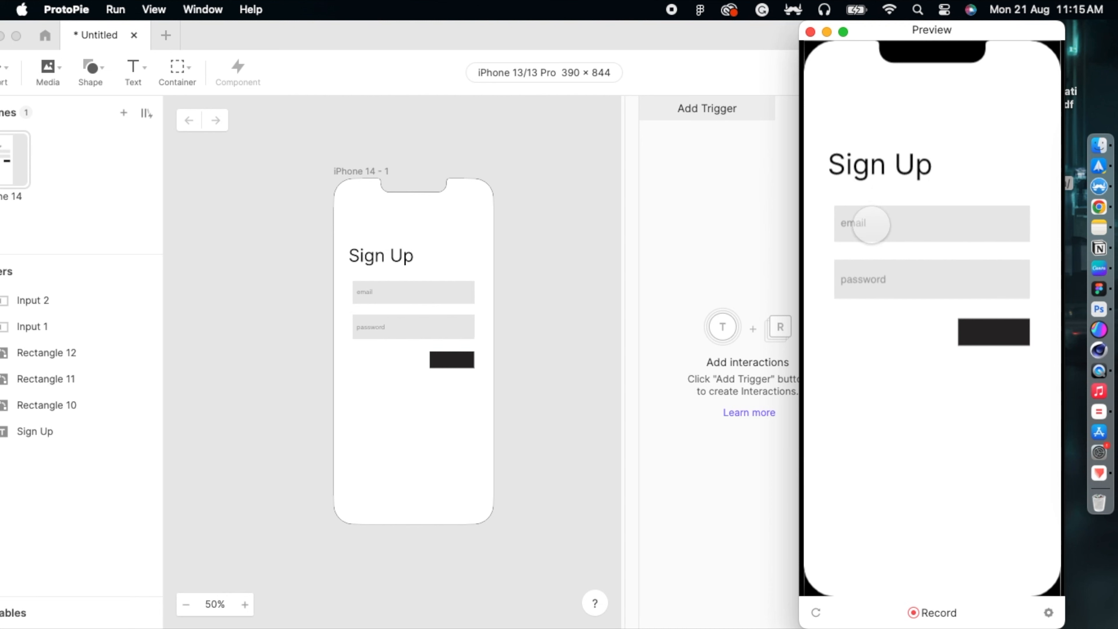
left_click(872, 222)
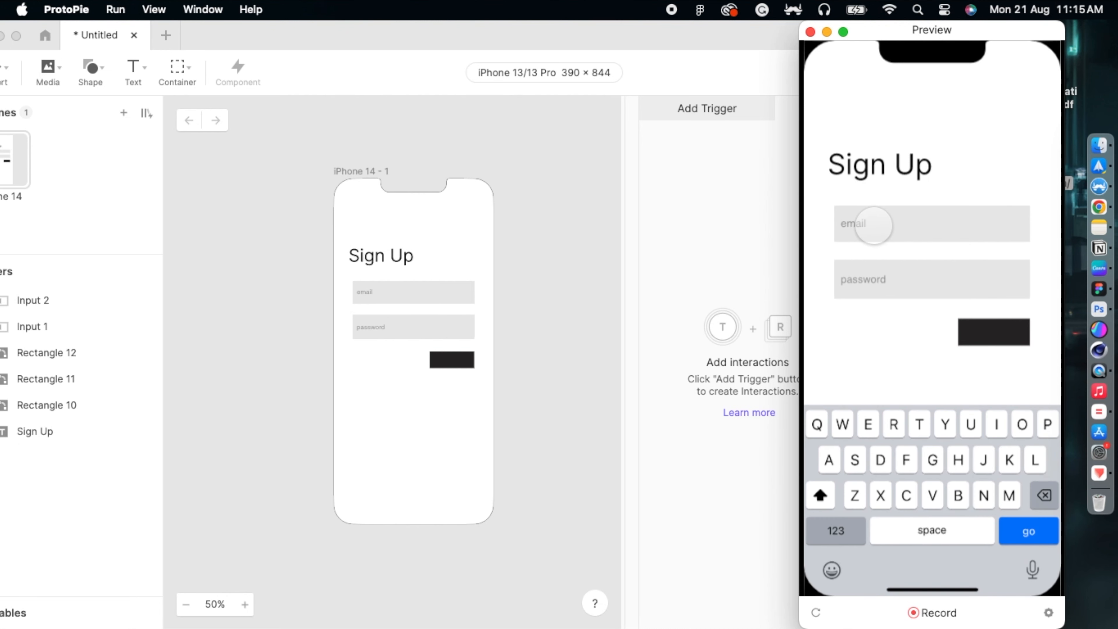
type("kjdkfjdkjjk")
left_click(888, 289)
type("••••")
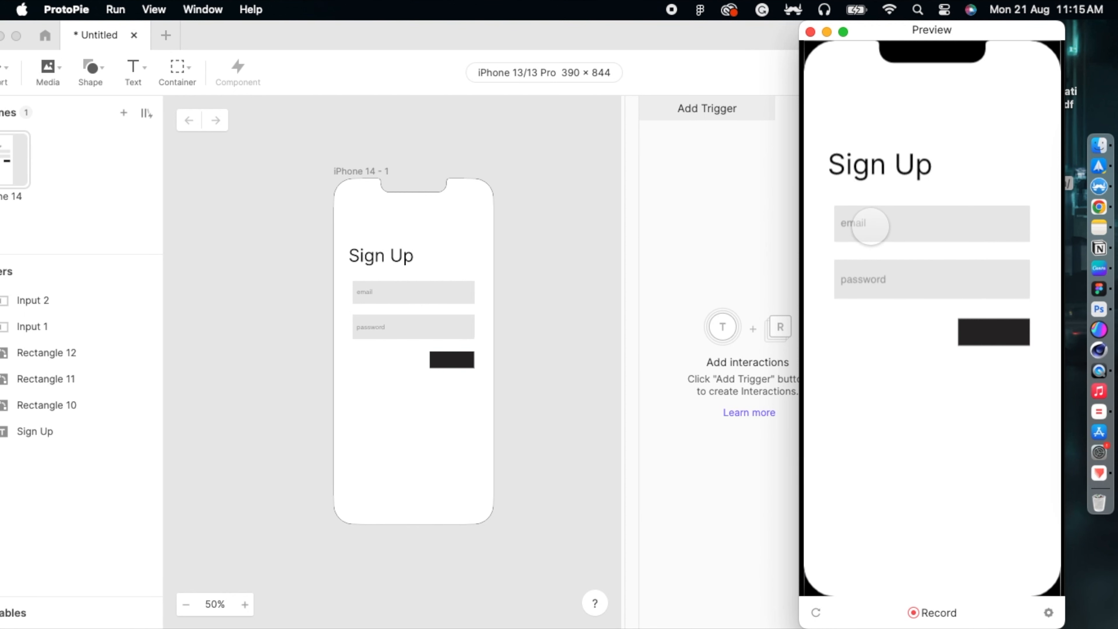
left_click(874, 225)
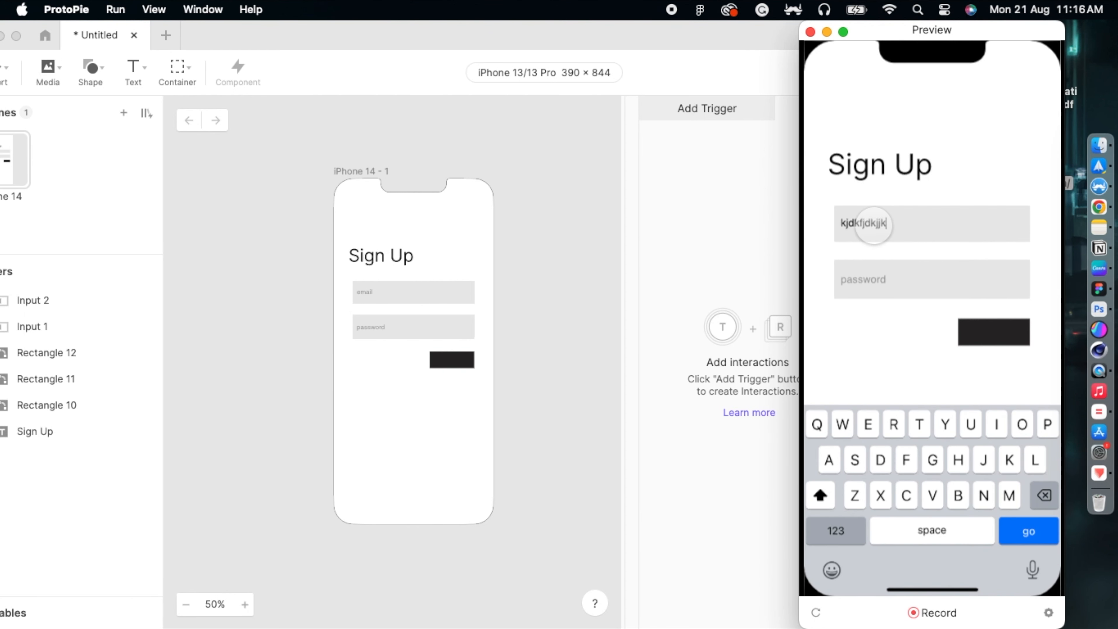
left_click(889, 289)
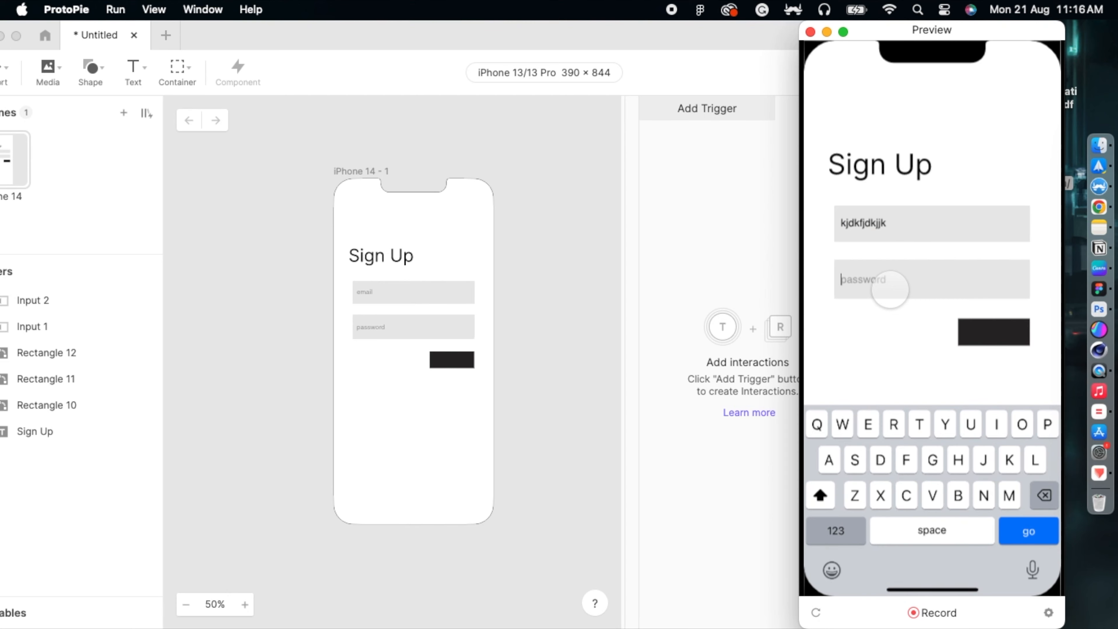
type("•••••")
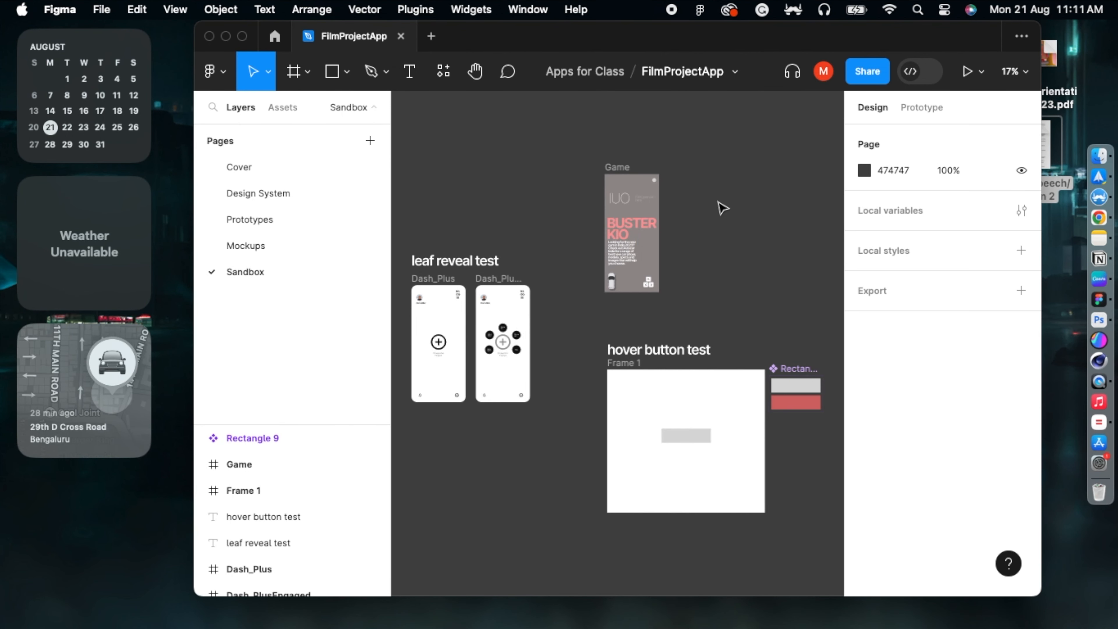
Step: Add an iPhone 14 frame (390 × 844) in an empty canvas area and zoom in on it
left_click(294, 71)
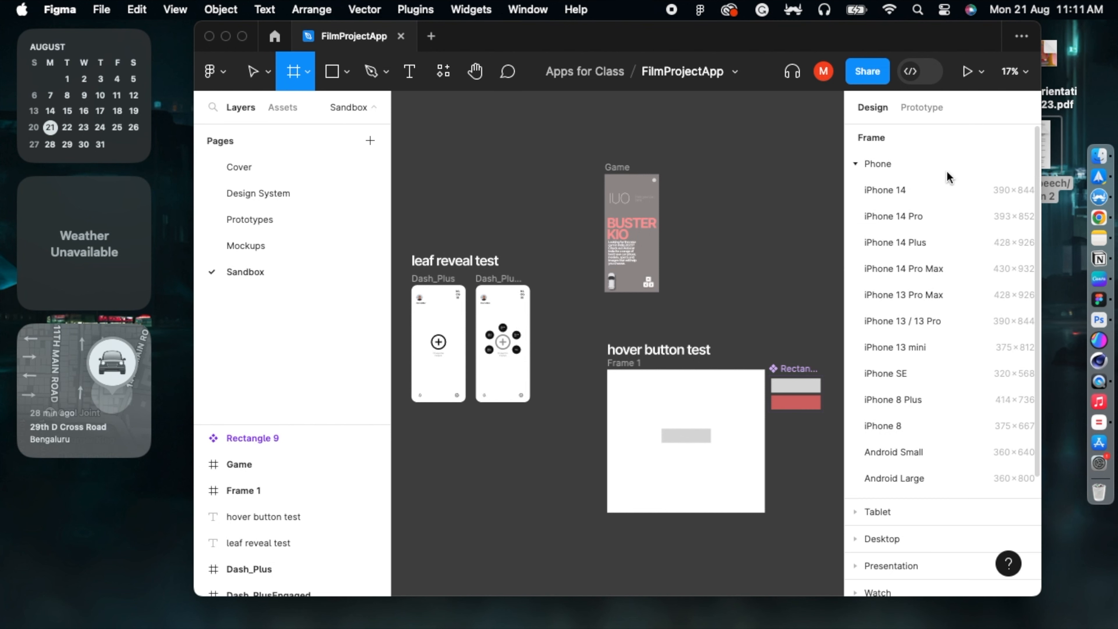
left_click(886, 190)
left_click_drag(800, 288, 542, 344)
key("super+equal")
key("super+equal")
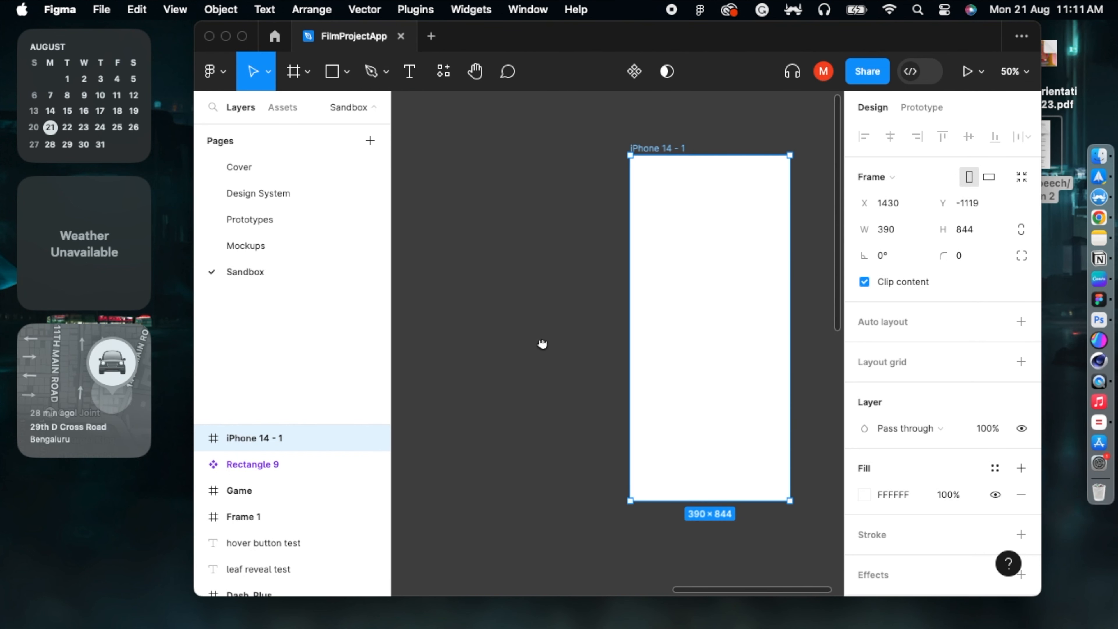
Step: Add a 'Sign Up' text layer, enlarge its font size, and move it to the frame's top-left
left_click(409, 71)
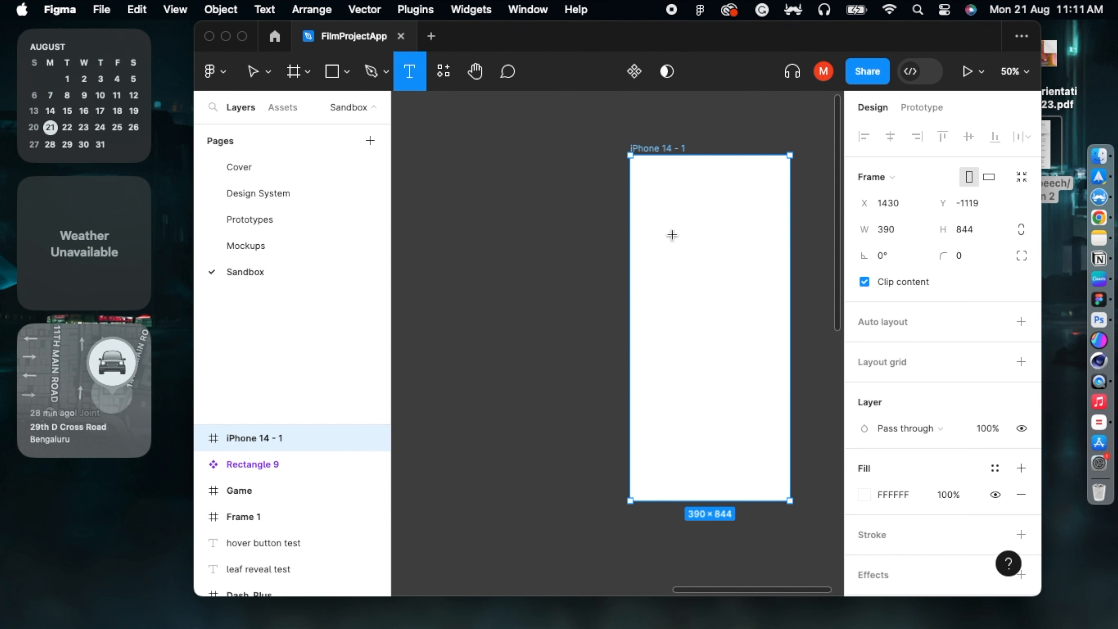
left_click(678, 246)
type("Sing")
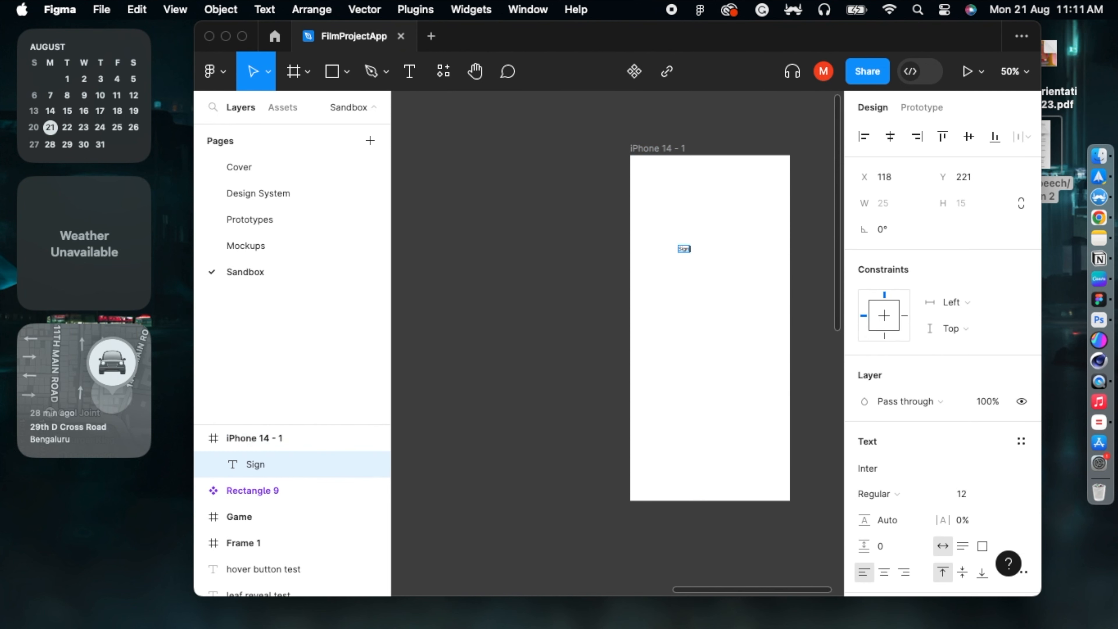
key("Escape")
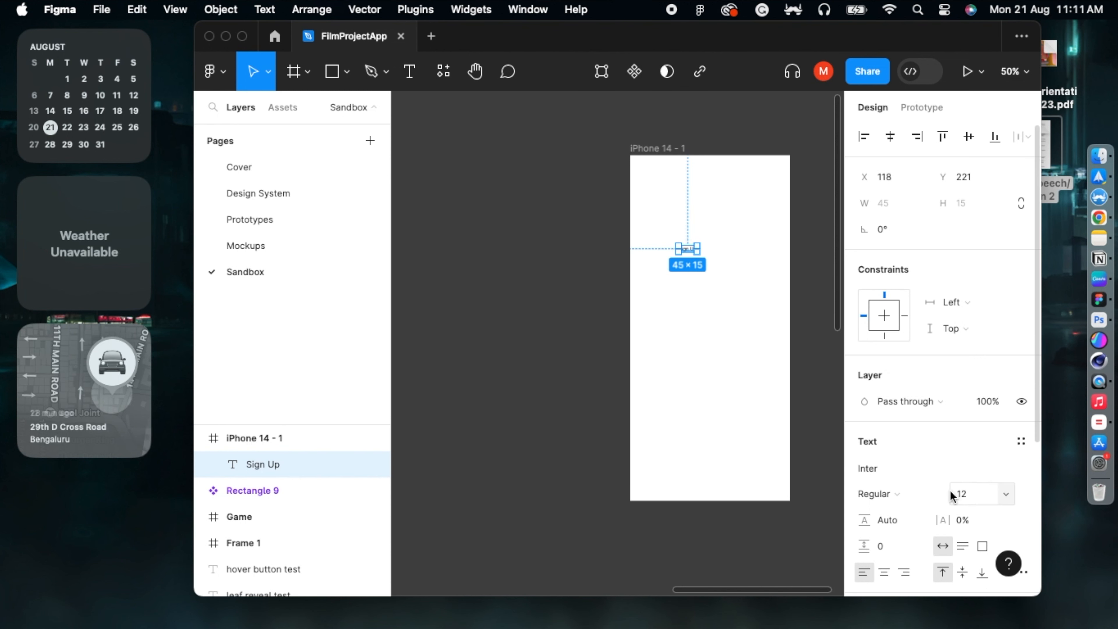
left_click_drag(949, 493, 922, 492)
left_click(672, 309)
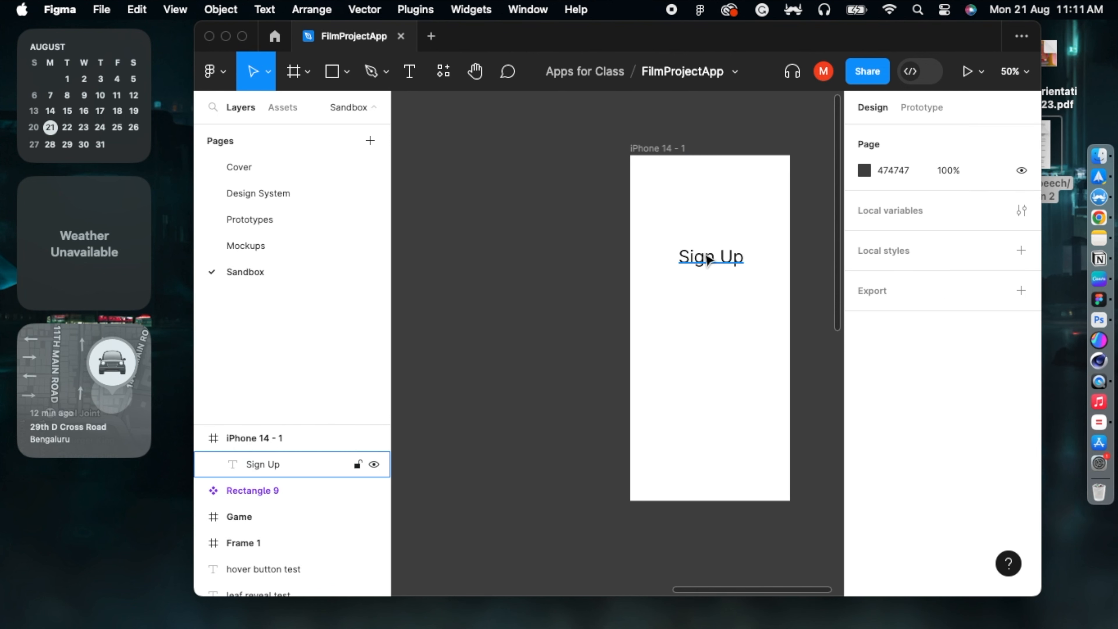
left_click_drag(707, 259, 673, 235)
left_click(534, 307)
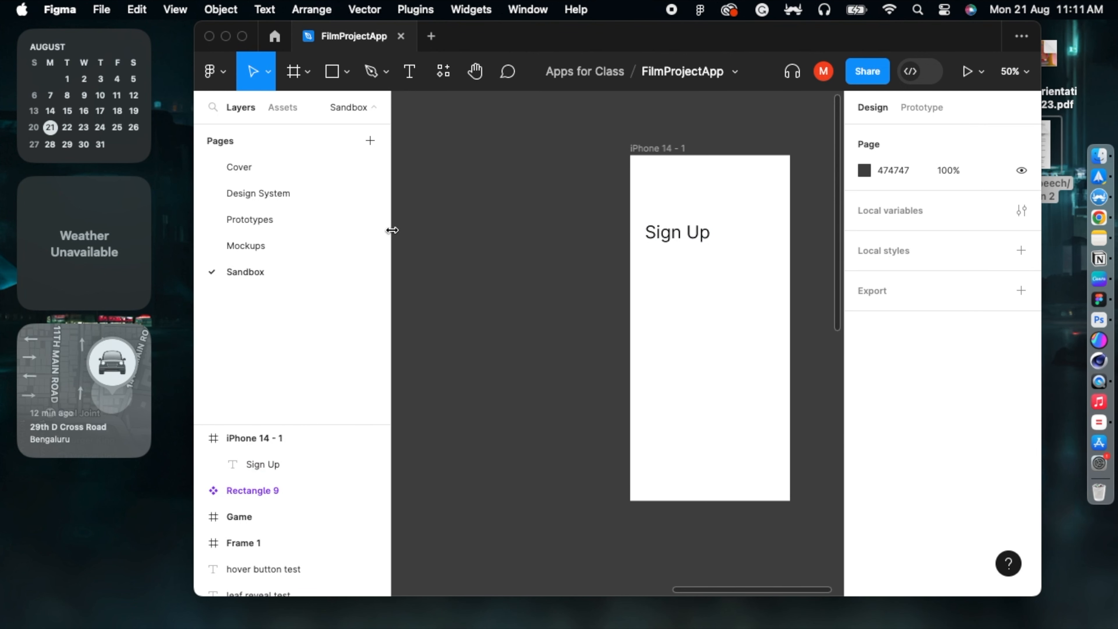
left_click(334, 78)
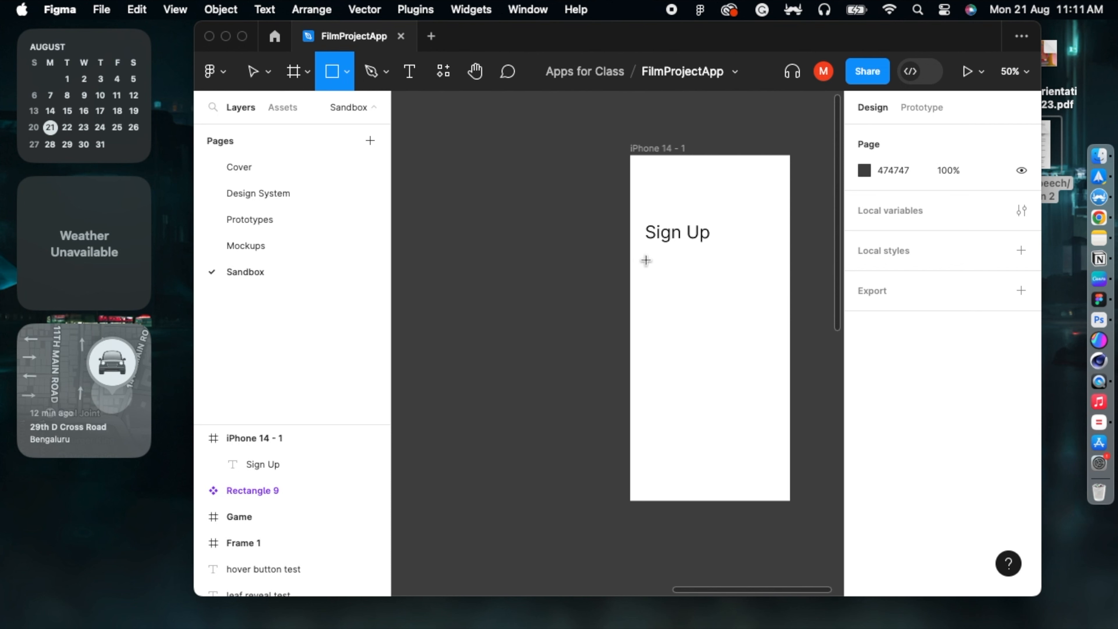
Step: Draw a grey 296 × 54 bar below the heading and duplicate it directly beneath
mouse_move(646, 257)
left_mouse_down()
mouse_move(768, 284)
mouse_move(708, 276)
left_mouse_up()
left_click(793, 334)
left_click(702, 302)
left_click(721, 277)
left_click(676, 320)
left_click(701, 265)
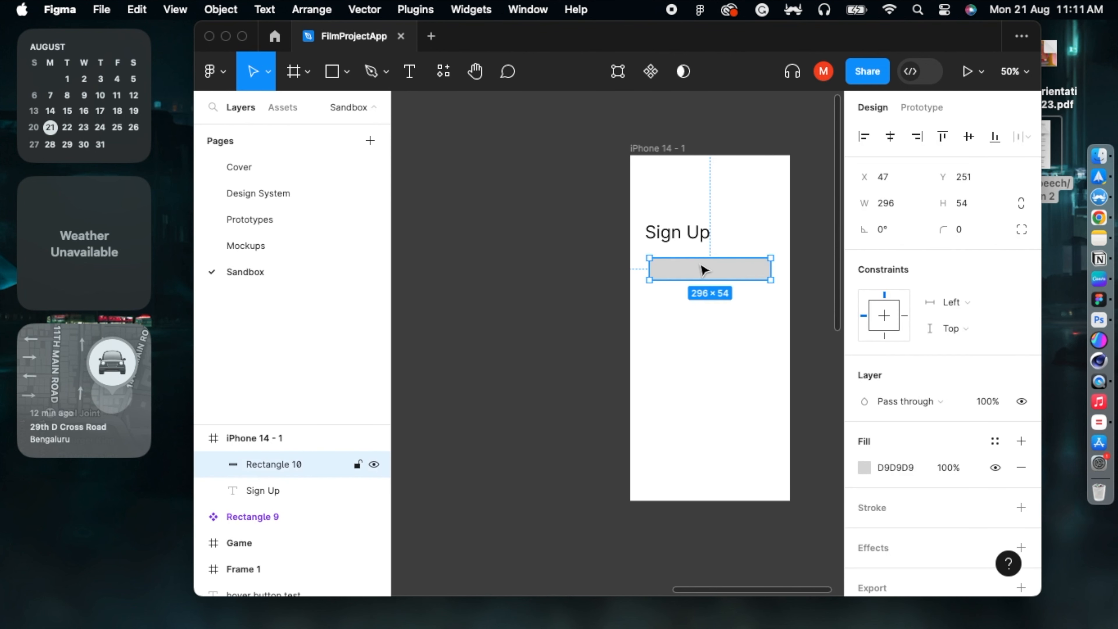
key("super+d")
left_click_drag(703, 270, 701, 308)
Step: Draw a 109 × 41 rectangle at the right below the two grey bars
left_click(420, 170)
left_click(347, 72)
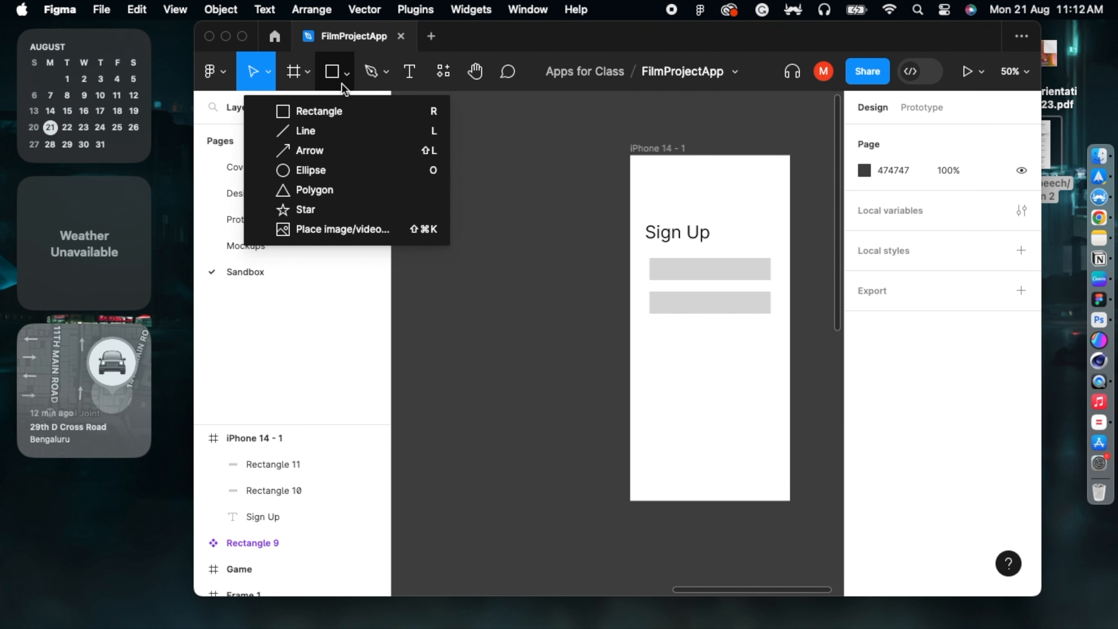
left_click(329, 105)
left_click_drag(726, 328, 775, 350)
left_click(681, 352)
left_click(748, 336)
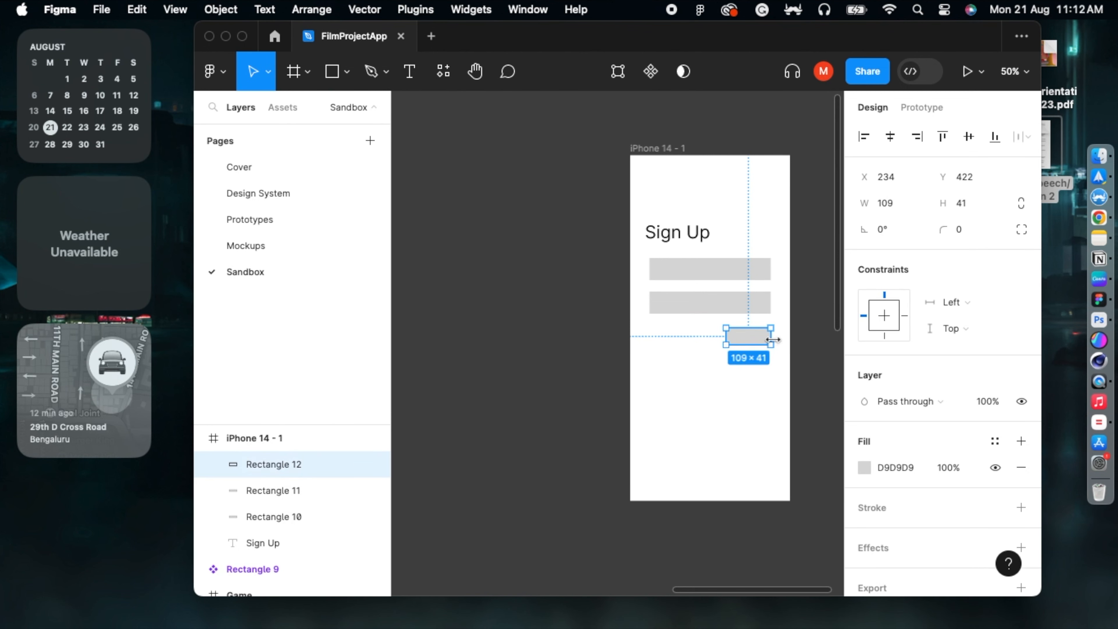
Step: Give the button rectangle a dark fill colour and nudge the phone frame left
left_click(870, 470)
left_click(679, 318)
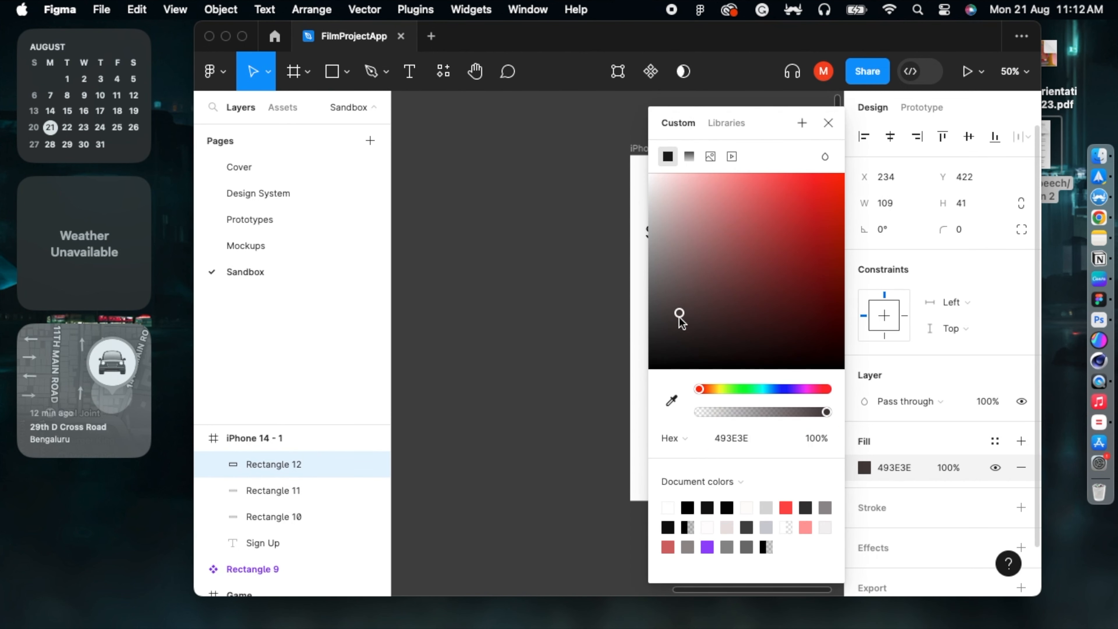
left_click(664, 336)
left_click(534, 356)
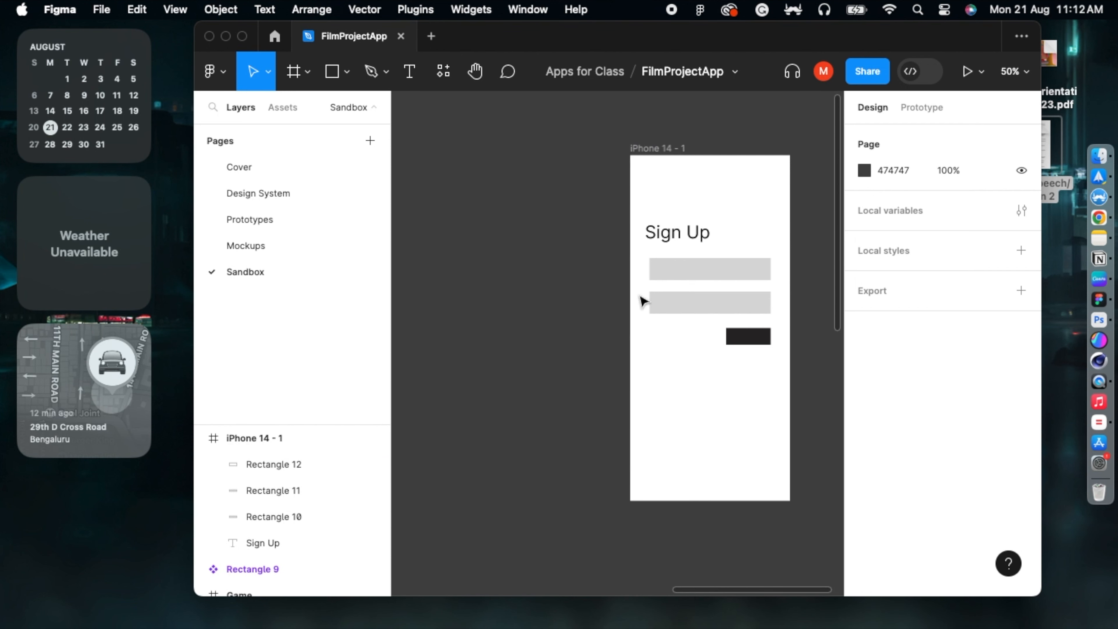
left_click_drag(645, 156, 610, 156)
Step: Drag the iPhone 14 - 1 frame left to X 1154, Y -1089
left_click(470, 213)
left_click(605, 153)
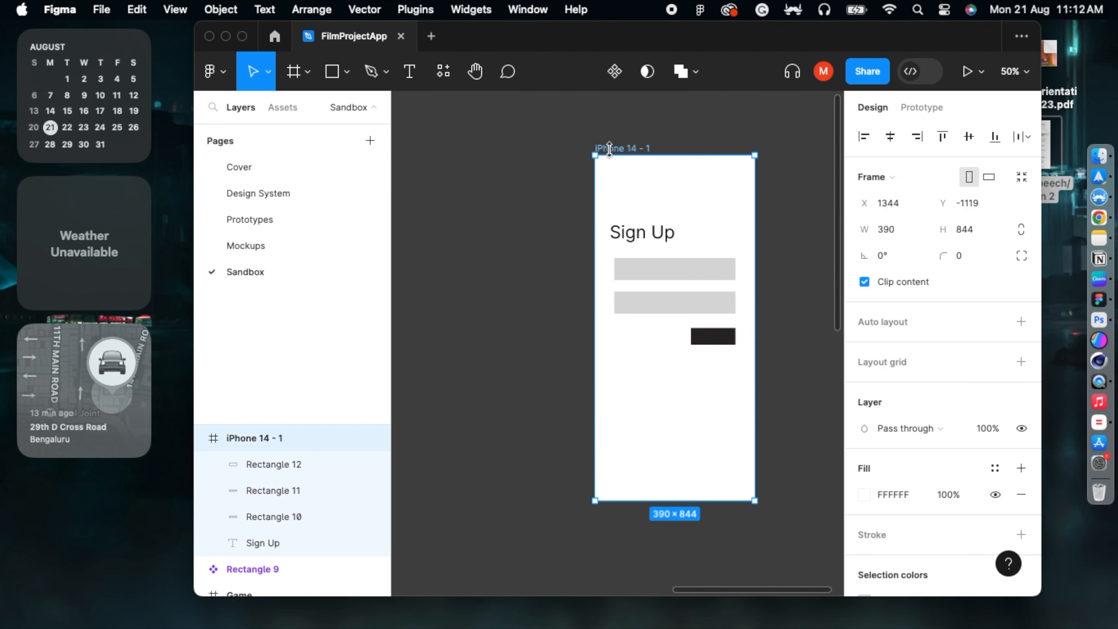
left_click_drag(611, 156, 530, 167)
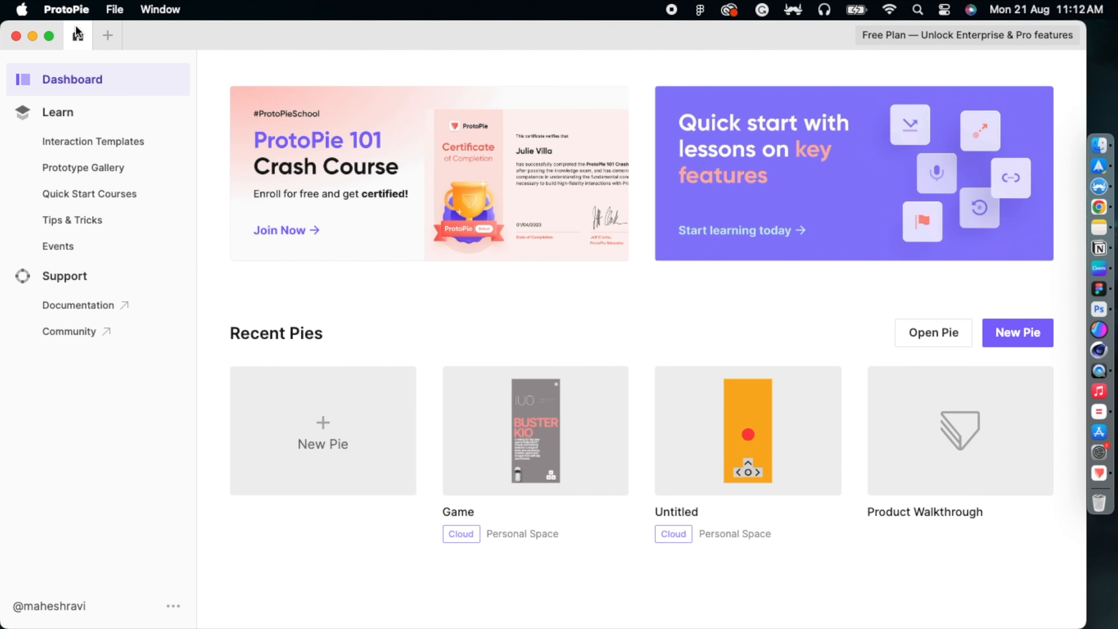
left_click(37, 34)
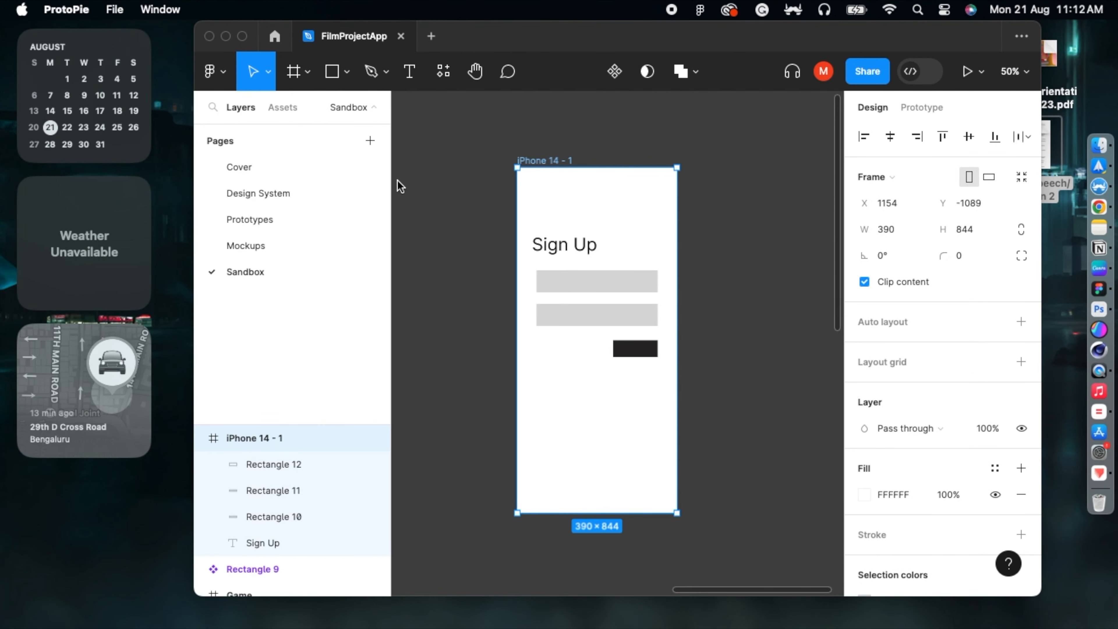
Step: Run the ProtoPie plugin and export the iPhone 14 - 1 frame as a scene
left_click(546, 163)
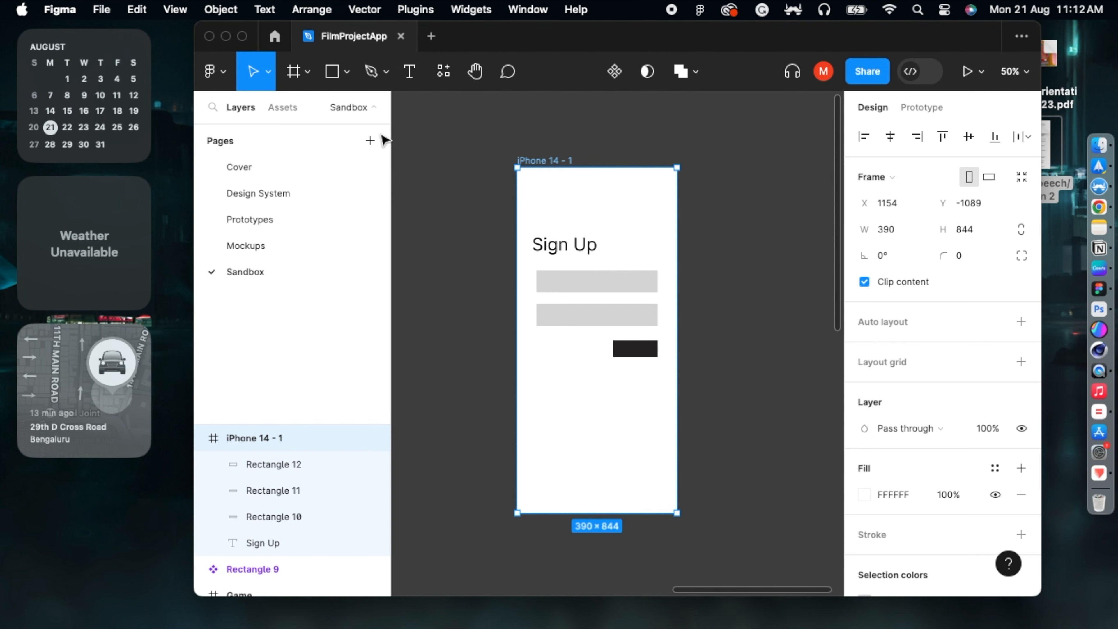
left_click(225, 67)
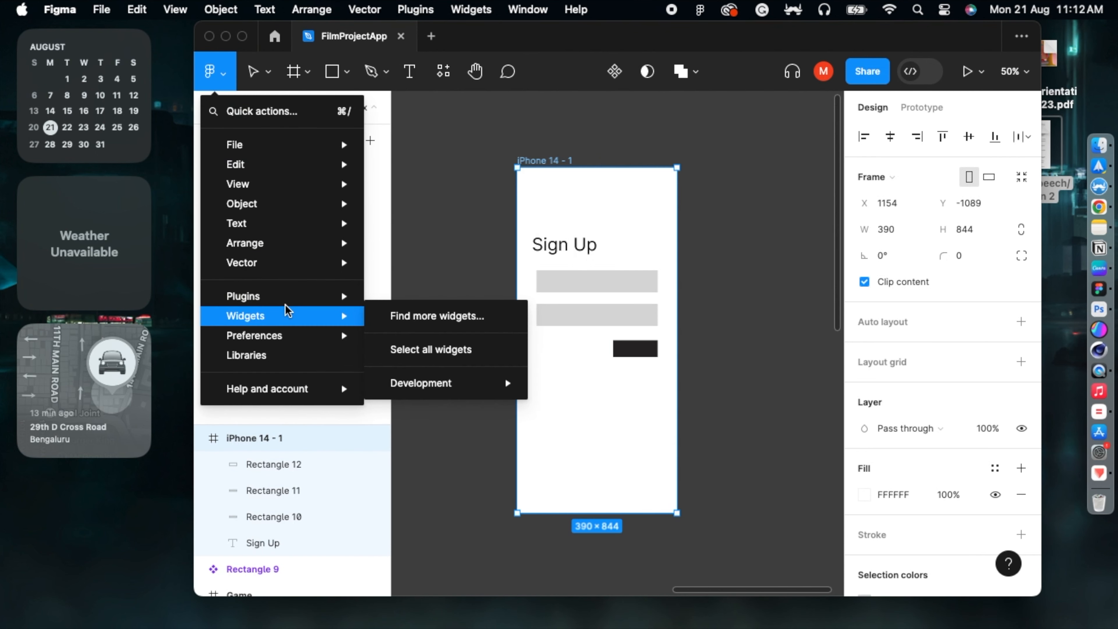
mouse_move(286, 299)
left_click(416, 287)
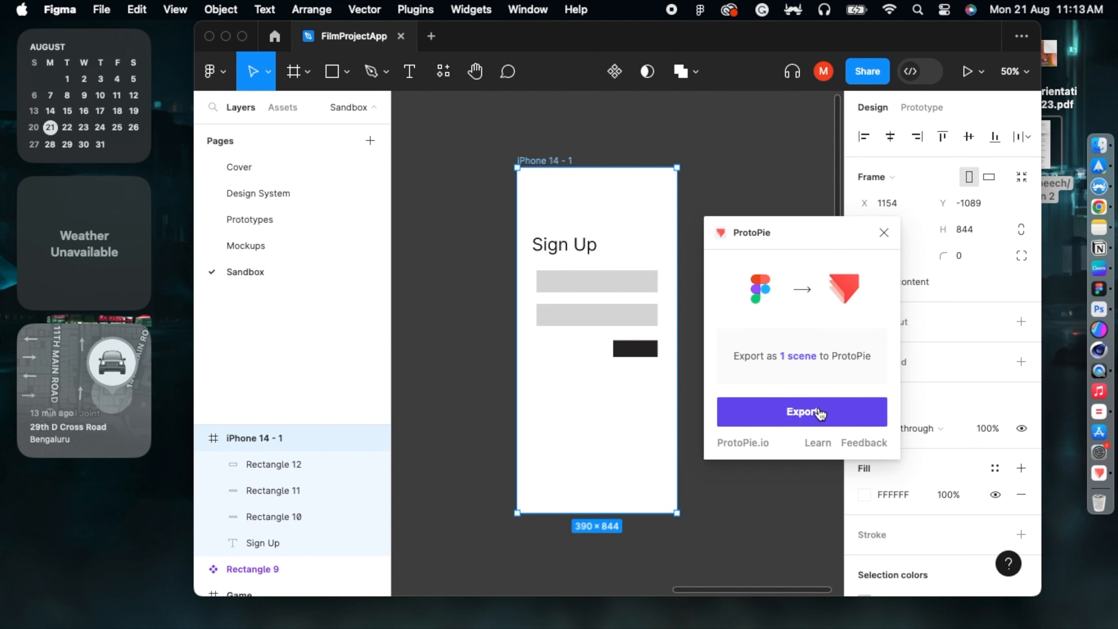
left_click(812, 414)
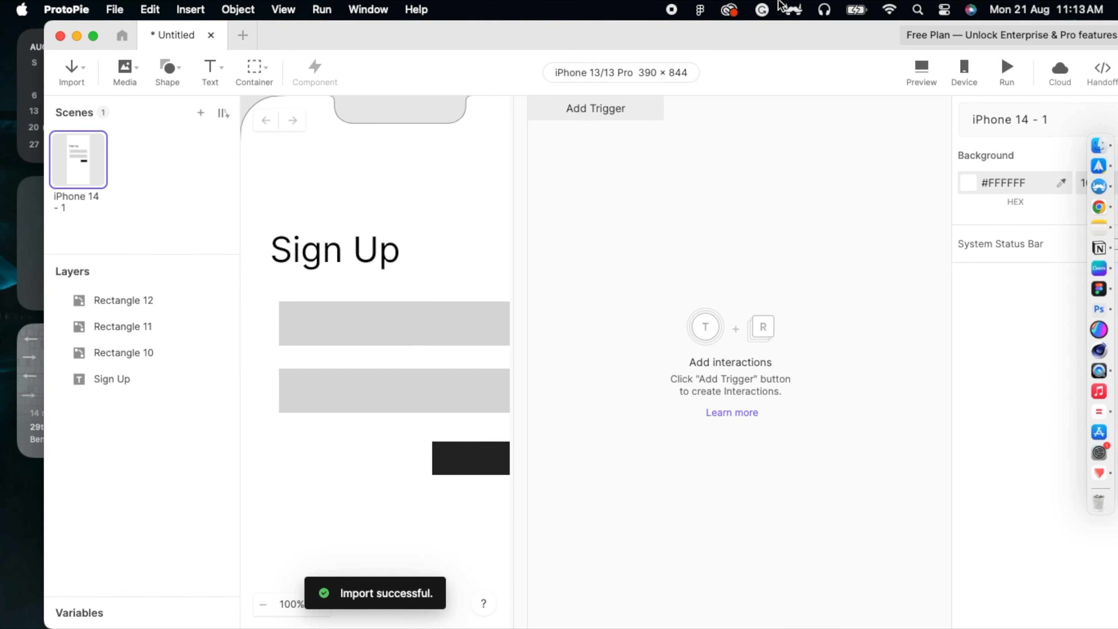
Step: Zoom out to 50%, widen the canvas area and centre the iPhone 14 - 1 frame
key("super+minus")
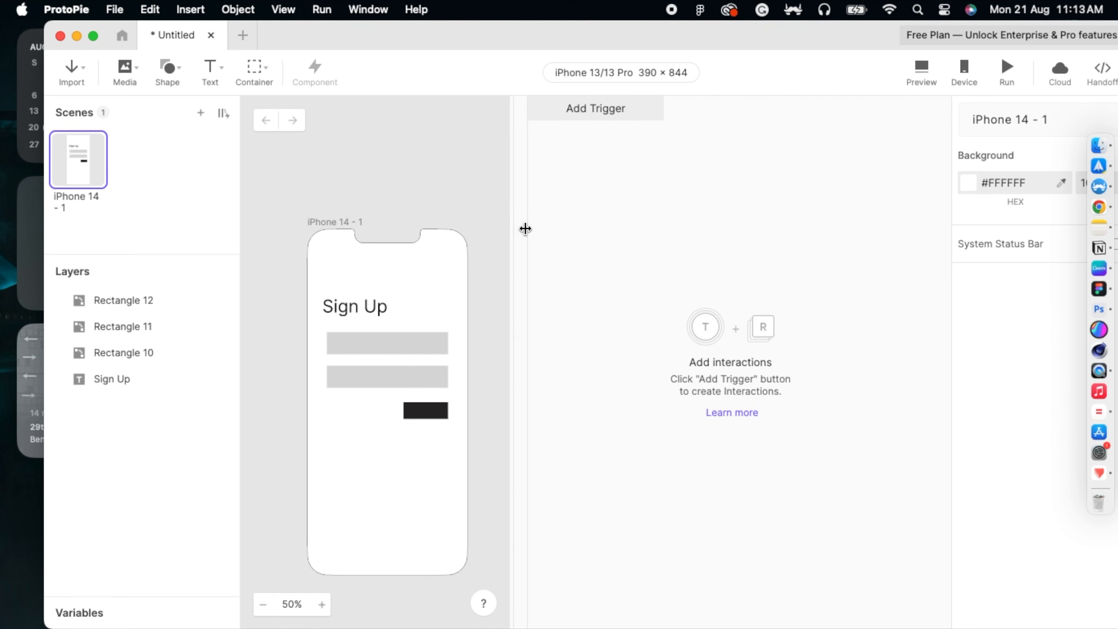
left_click_drag(523, 228, 693, 230)
left_click_drag(527, 318, 630, 268)
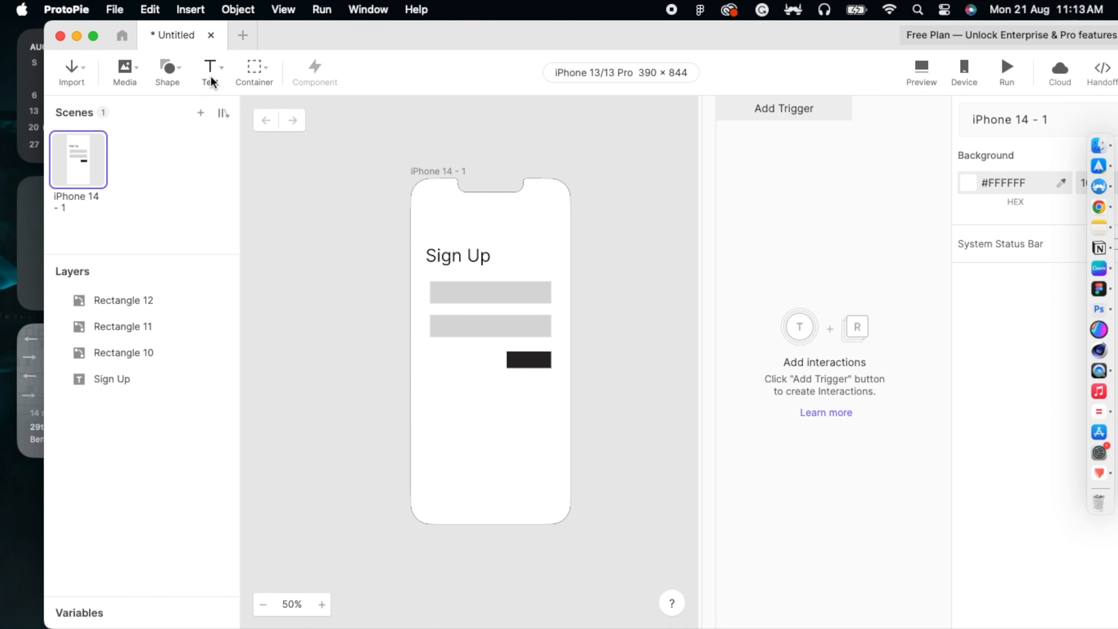
Step: Add Input 1 over the top grey box using the Text > Input layer
left_click(137, 71)
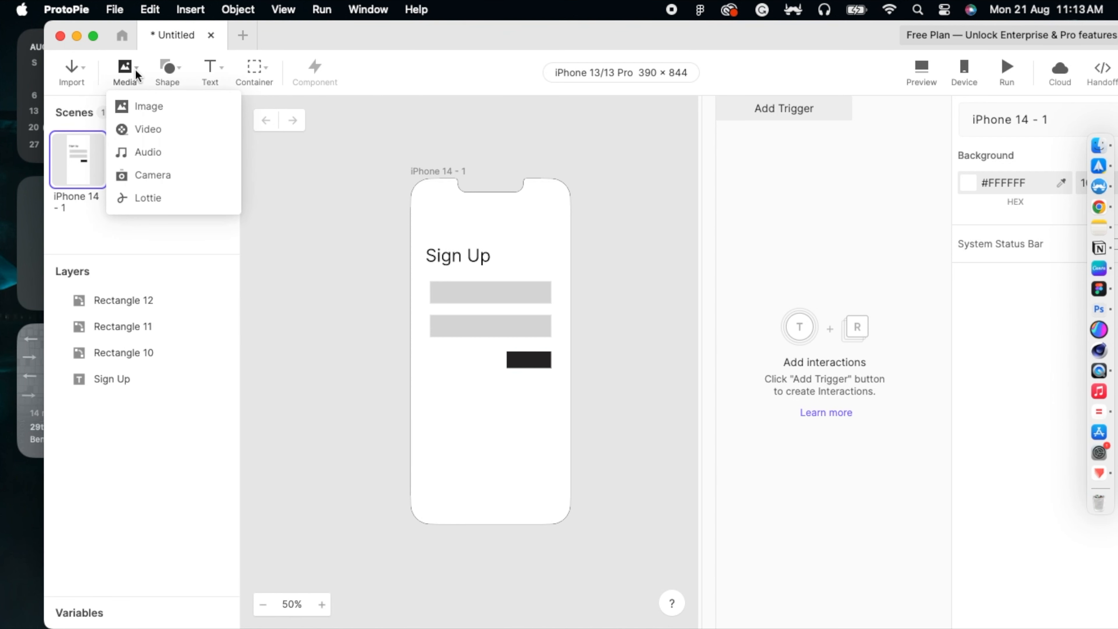
left_click(136, 69)
left_click(182, 71)
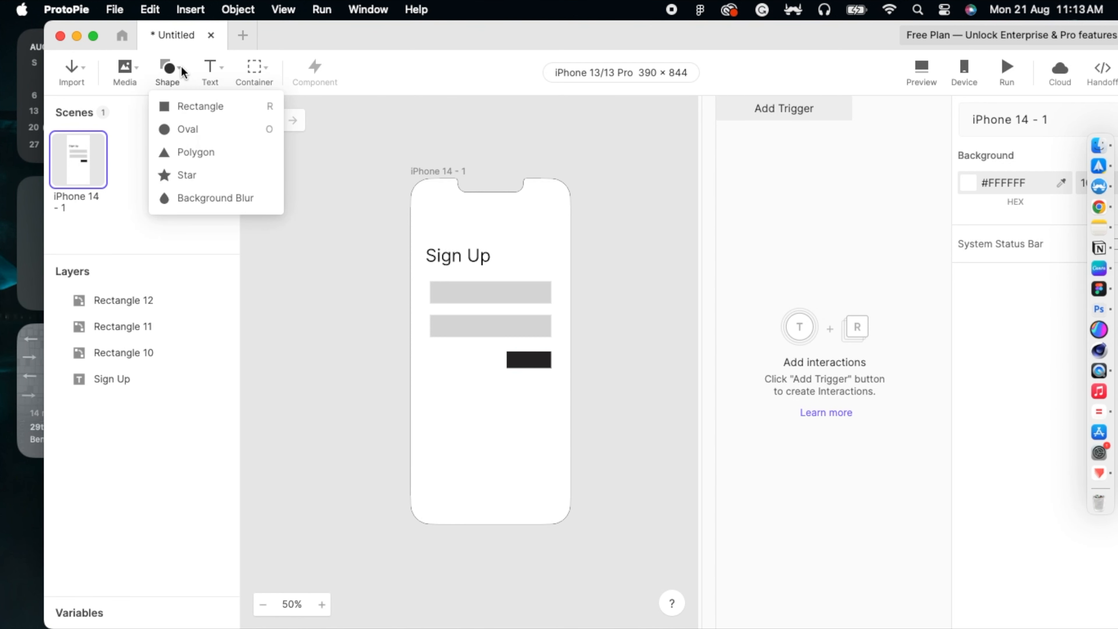
left_click(220, 67)
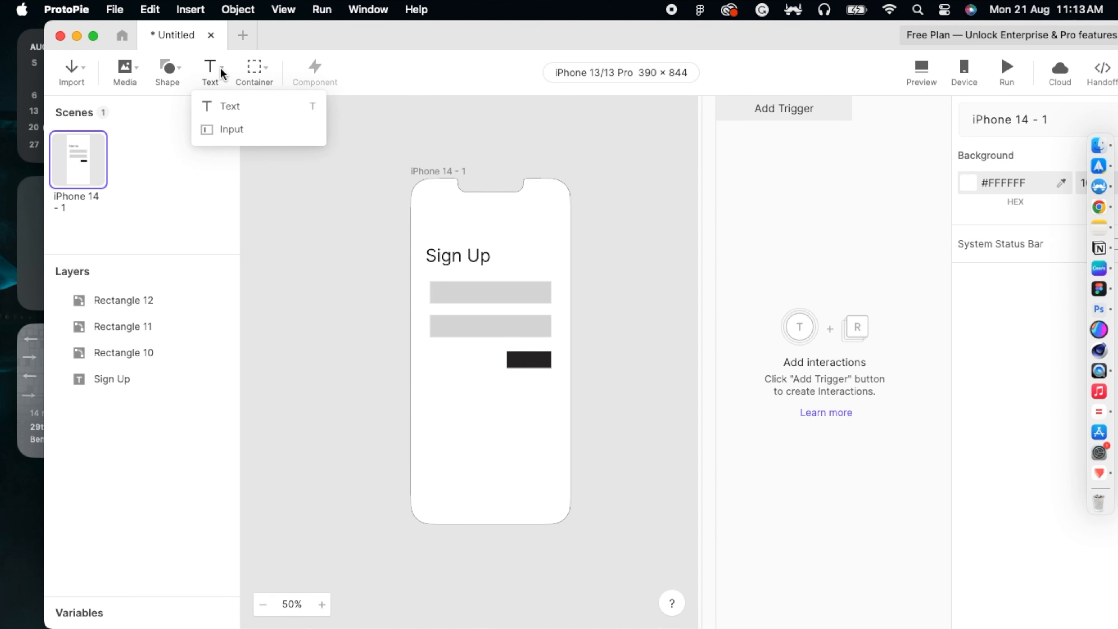
left_click(205, 130)
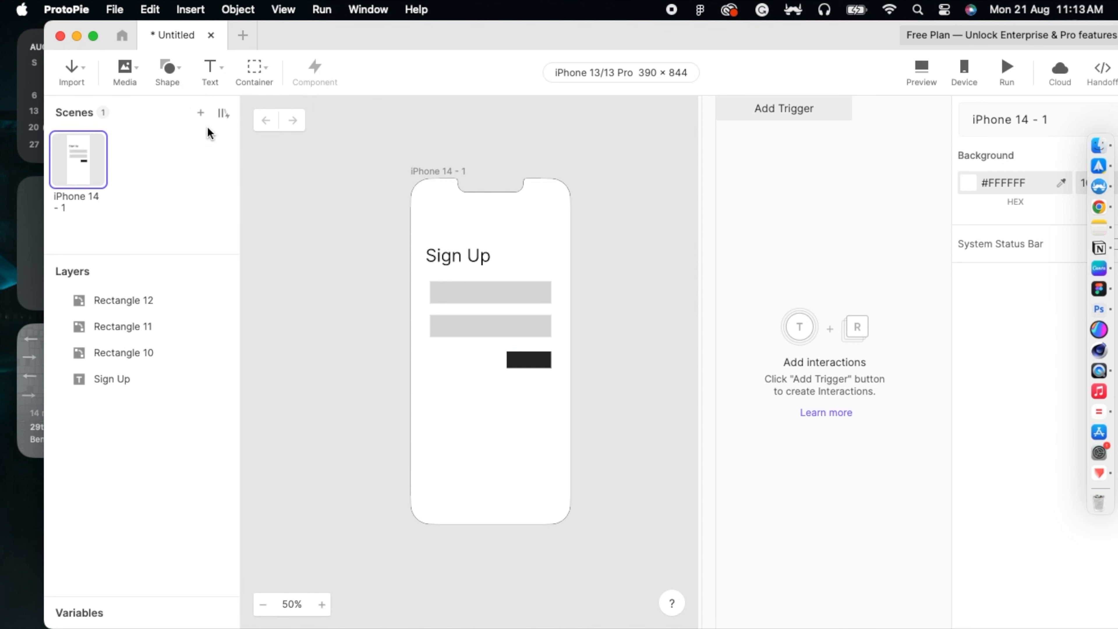
left_click_drag(430, 282, 547, 303)
left_click(424, 342)
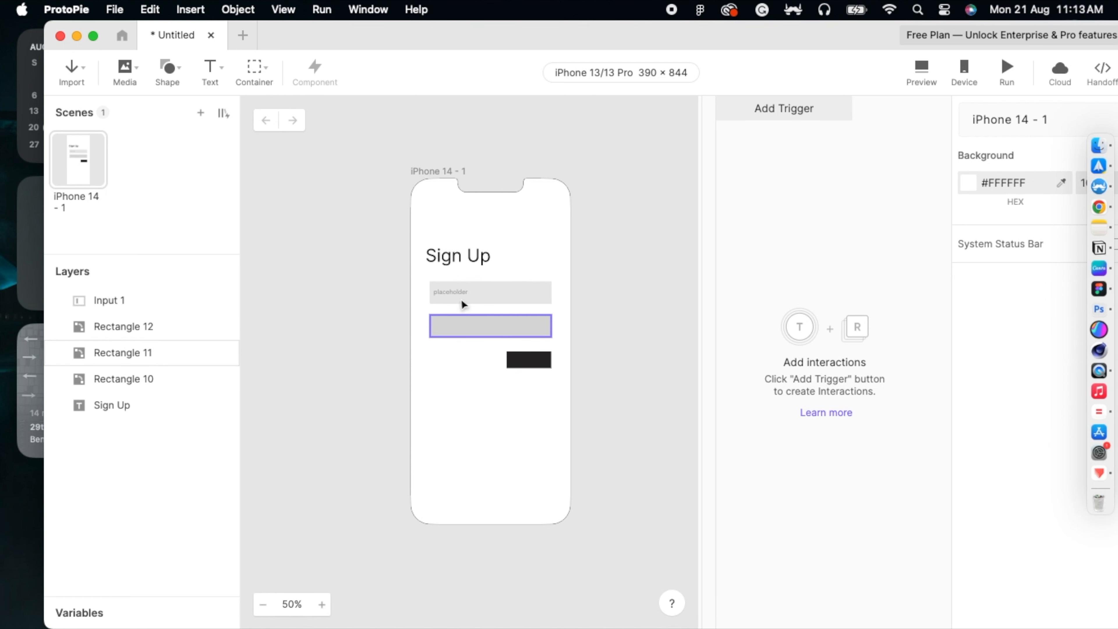
left_click(464, 301)
left_click(387, 325)
left_click(451, 298)
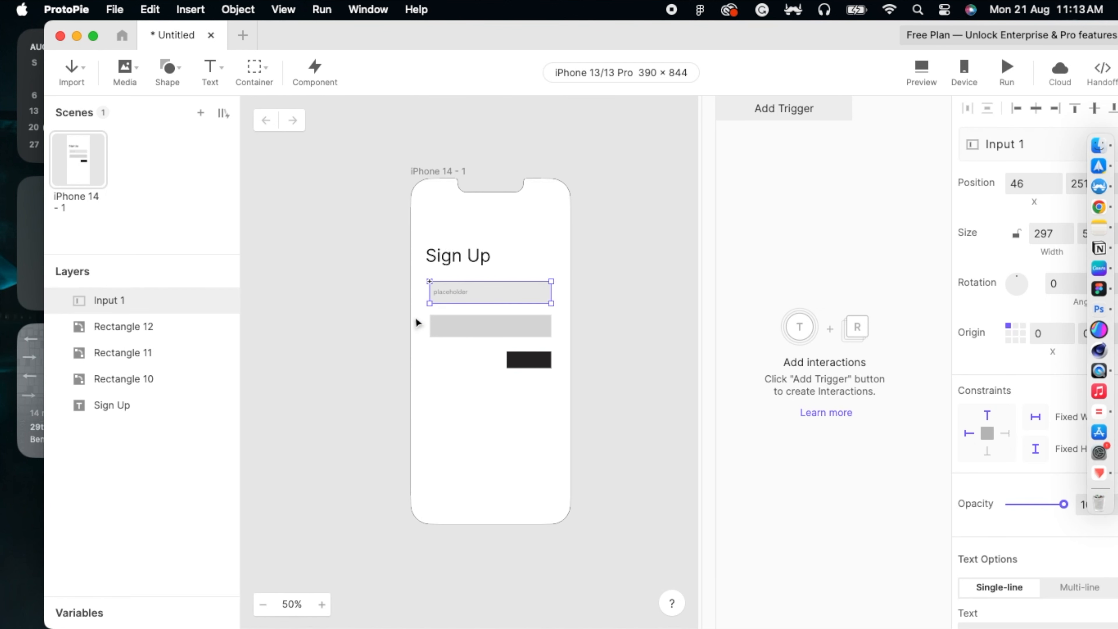
left_click(395, 338)
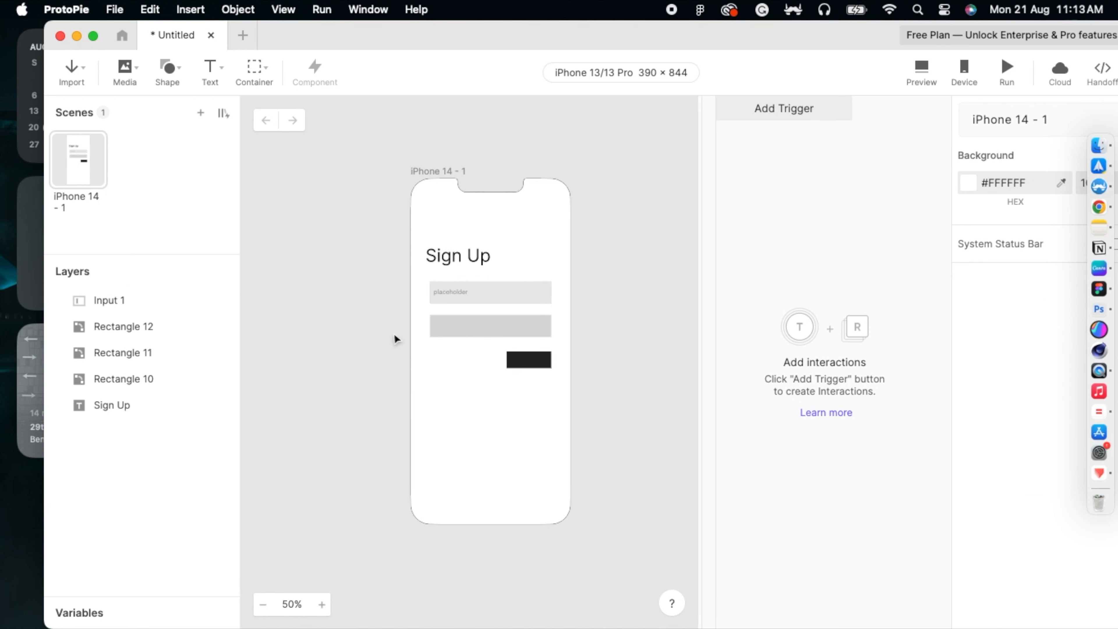
Step: Add Input 2 over the lower grey box, then select Input 1
left_click(226, 69)
left_click(229, 128)
left_click_drag(429, 316, 550, 339)
left_click(398, 392)
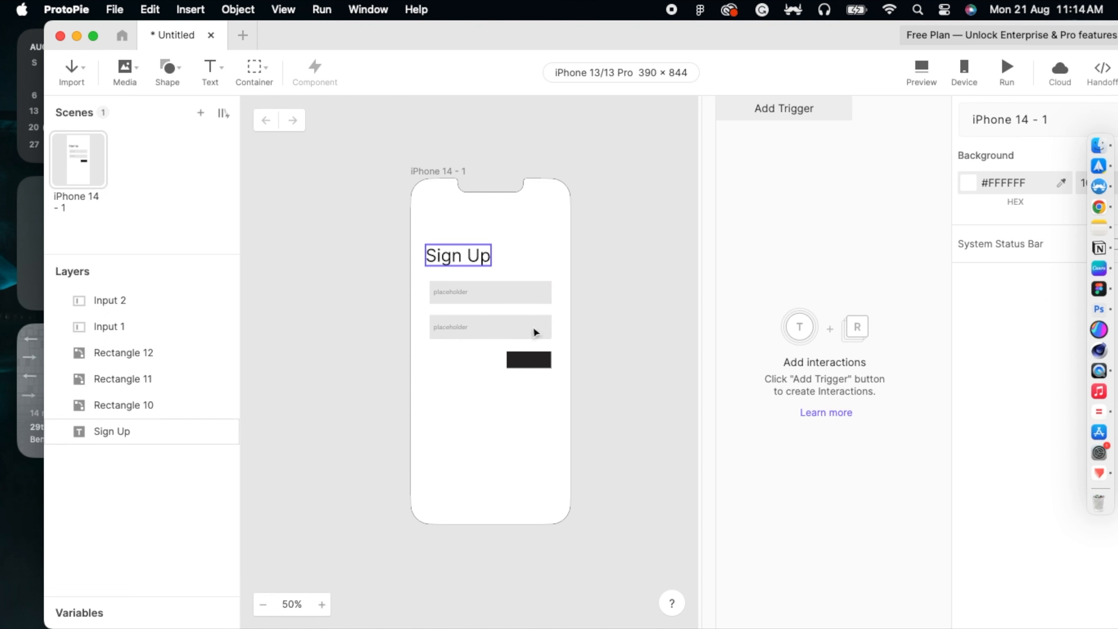
left_click(466, 292)
left_click(462, 329)
left_click(470, 295)
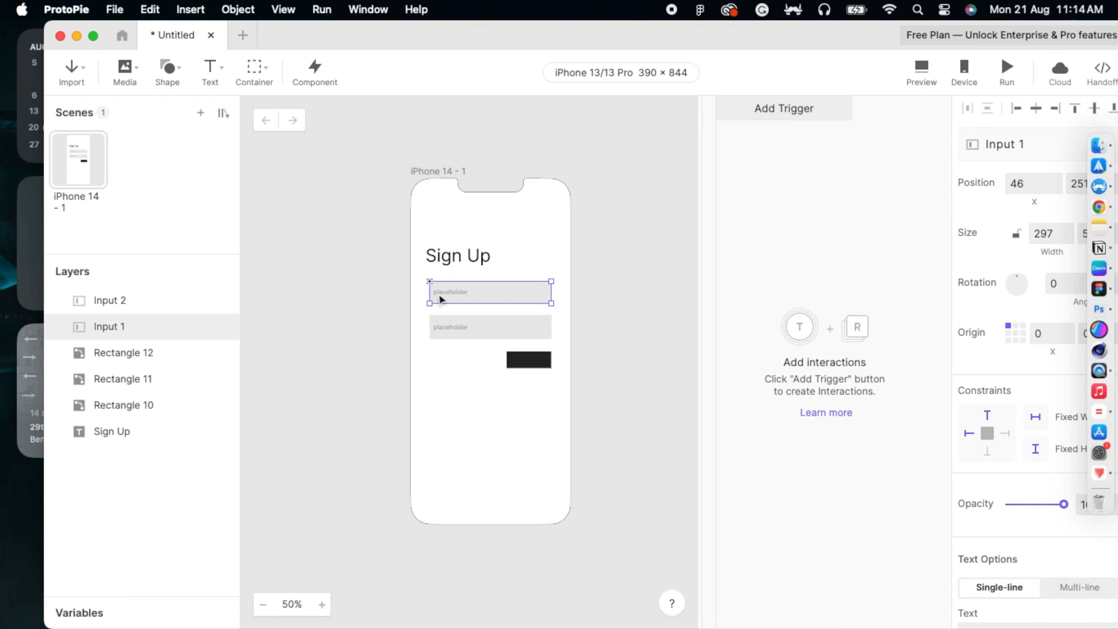
Step: Set Input 1's keyboard type to Email
left_click(134, 308)
left_click(125, 327)
left_click_drag(664, 29, 593, 23)
scroll(950, 249, "down", 10)
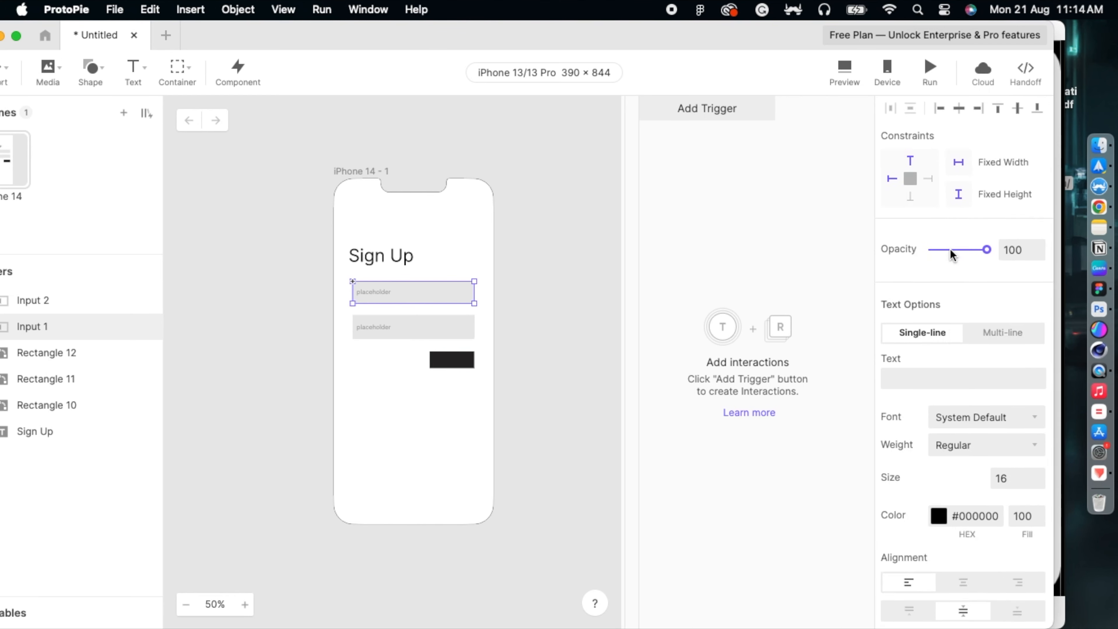
scroll(950, 249, "down", 10)
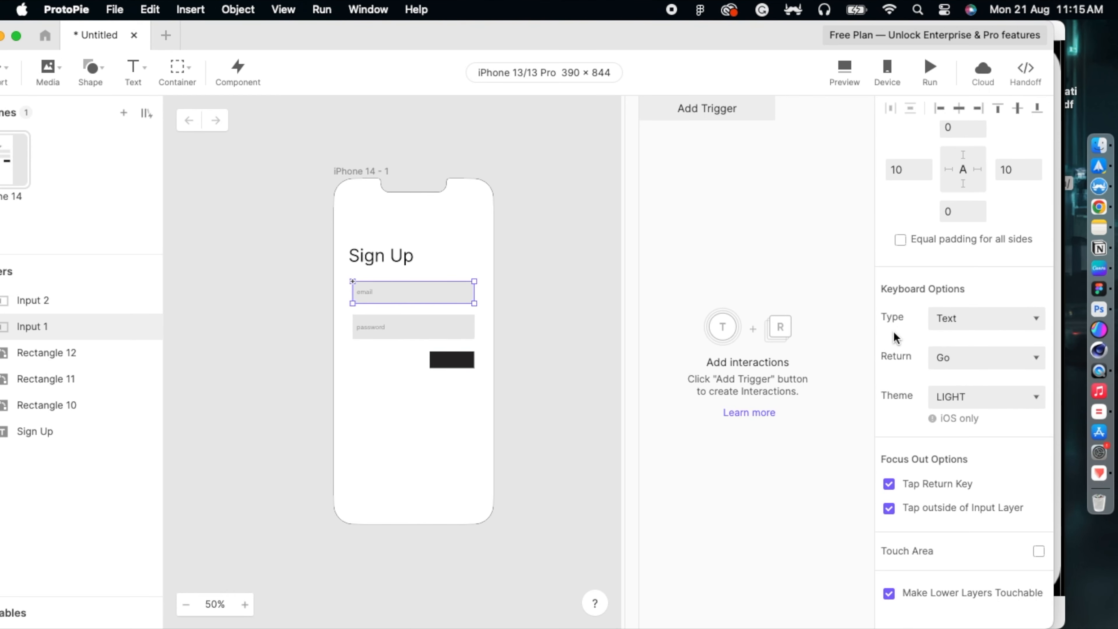
left_click(954, 320)
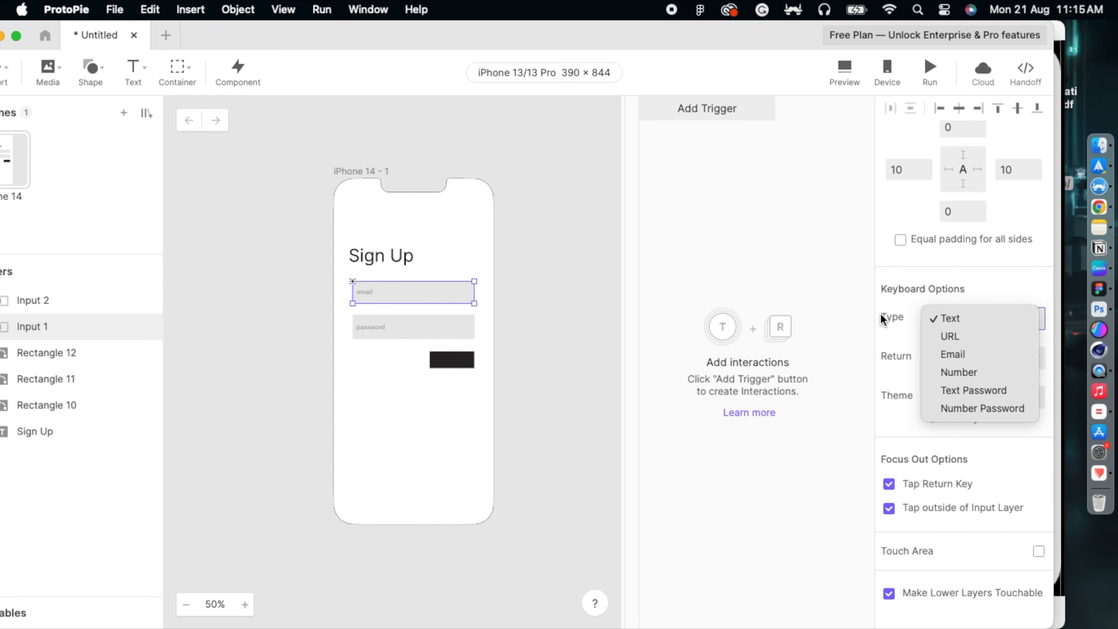
left_click(851, 317)
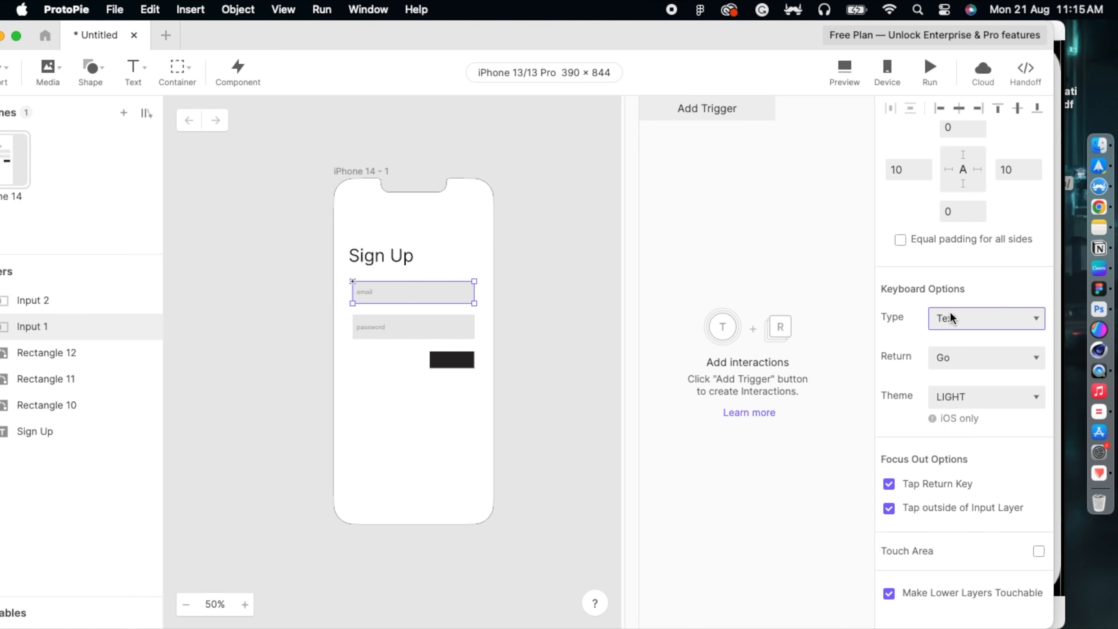
left_click(936, 321)
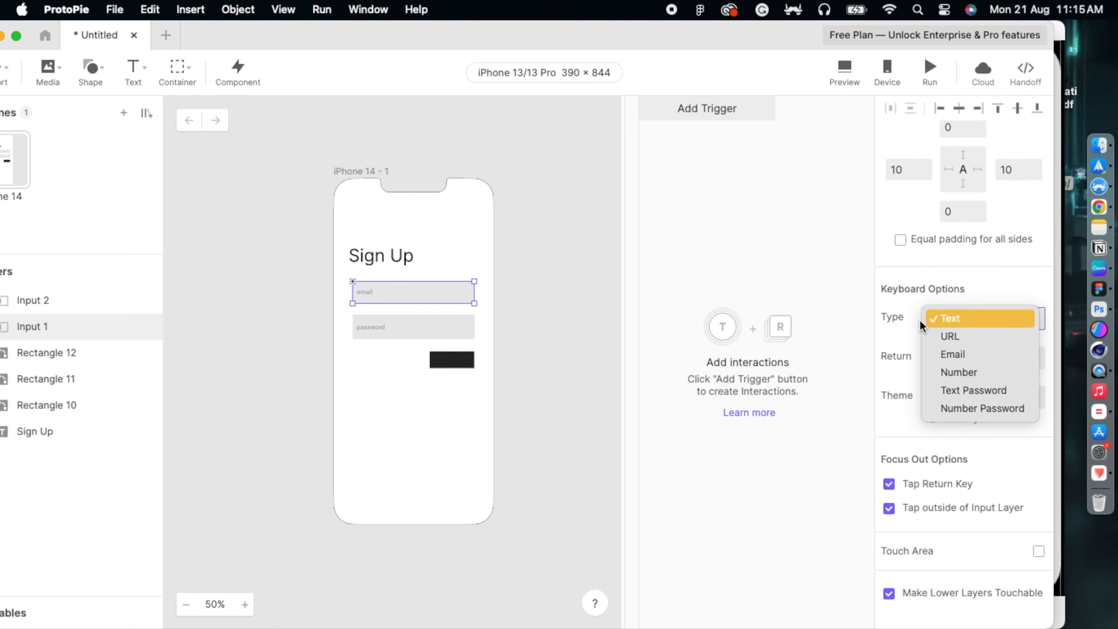
left_click(937, 349)
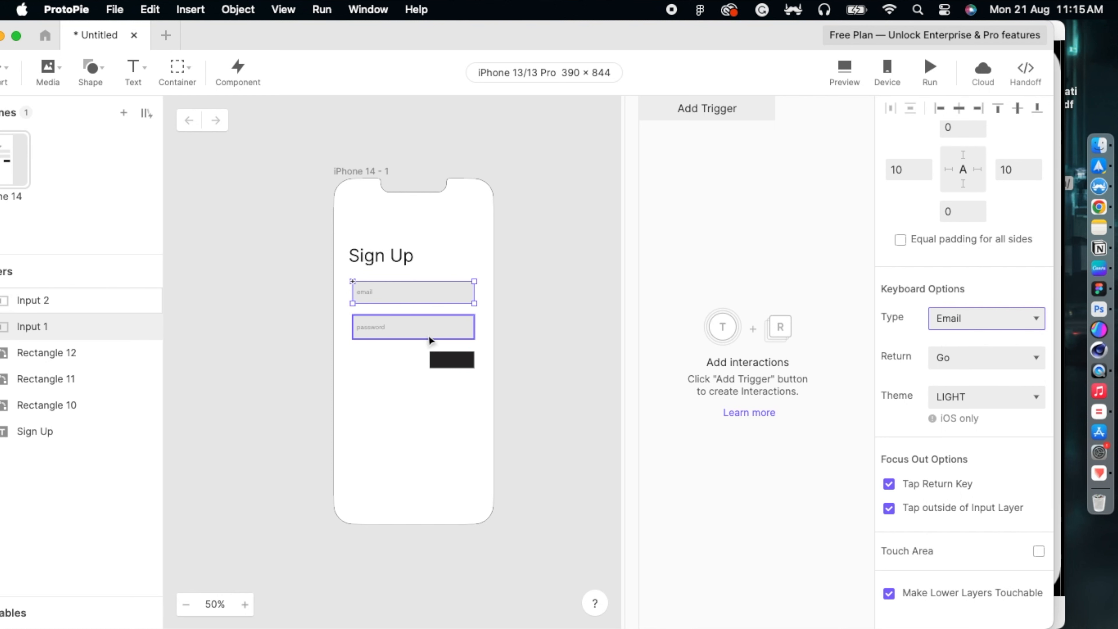
Step: Set Input 2's keyboard type to Text Password so it masks its text
left_click(410, 334)
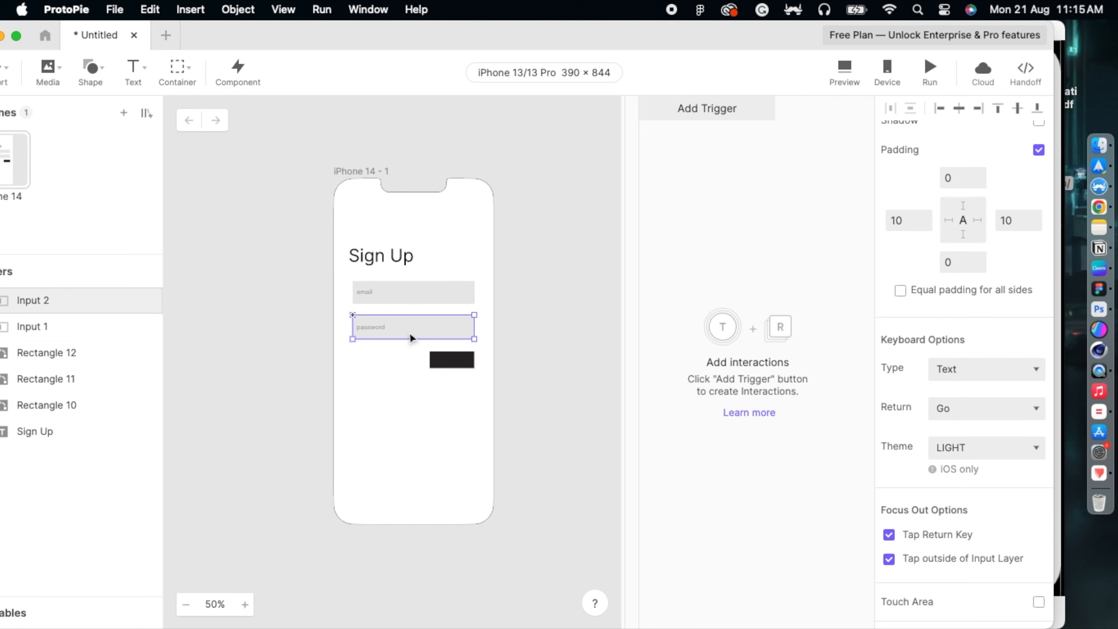
left_click(980, 374)
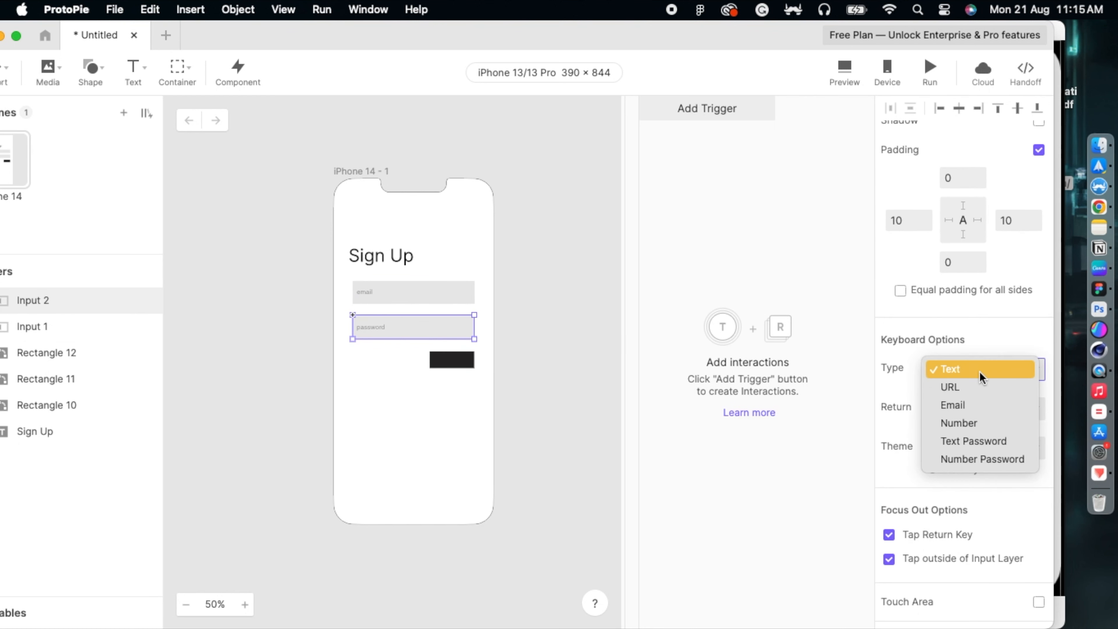
left_click(968, 440)
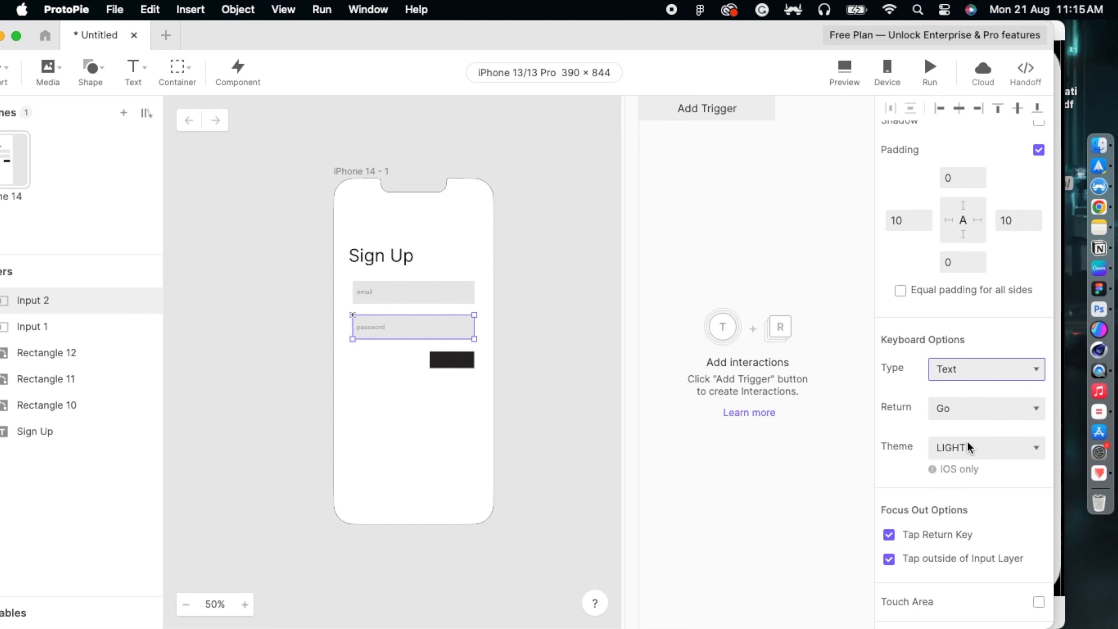
left_click(523, 338)
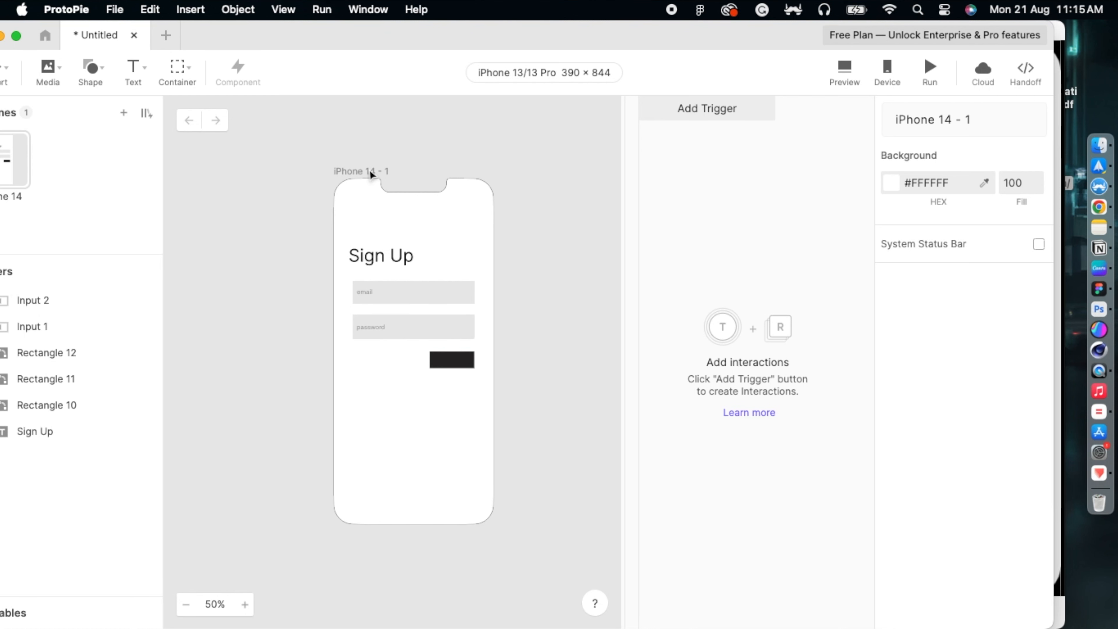
Step: Run the Sign Up screen in Preview, trying the email field and typing 'k' into the masked password field
left_click(842, 67)
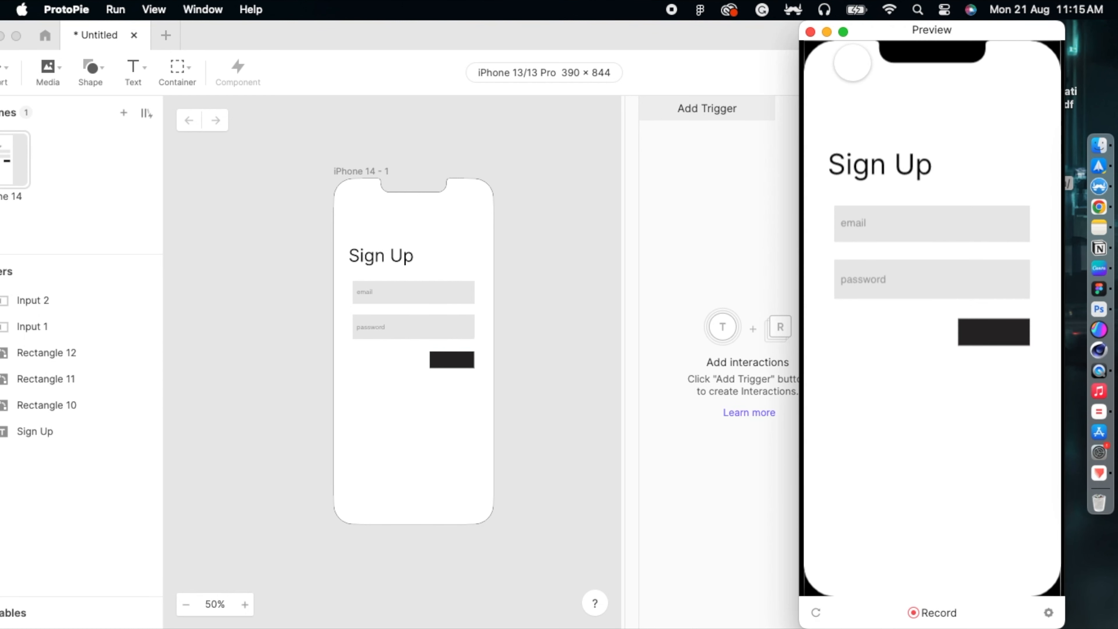
left_click(873, 225)
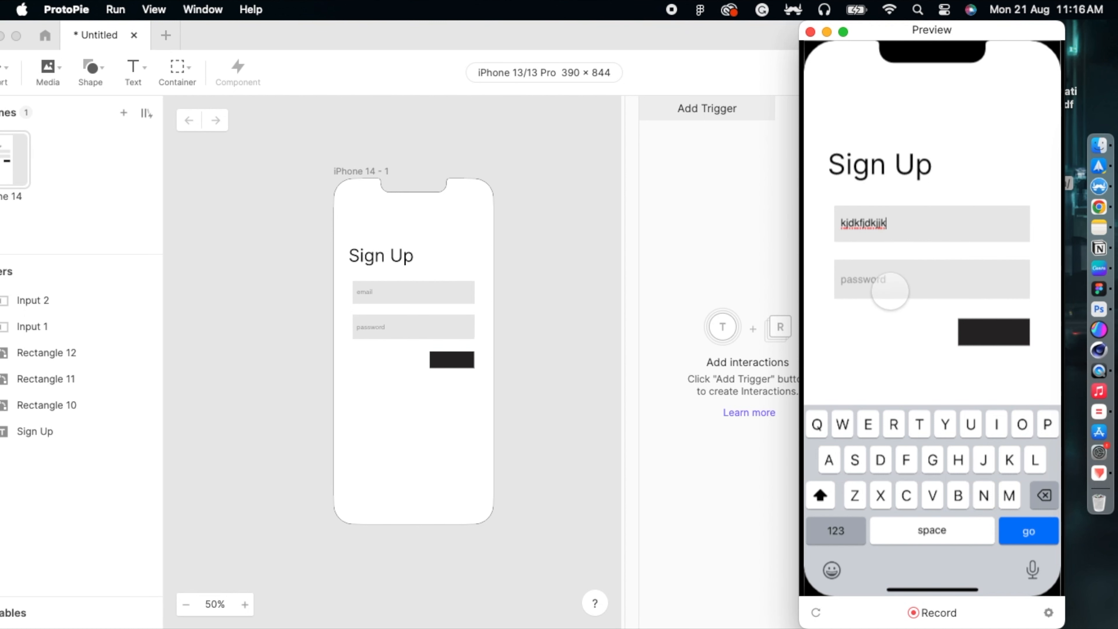
left_click(889, 289)
type("k")
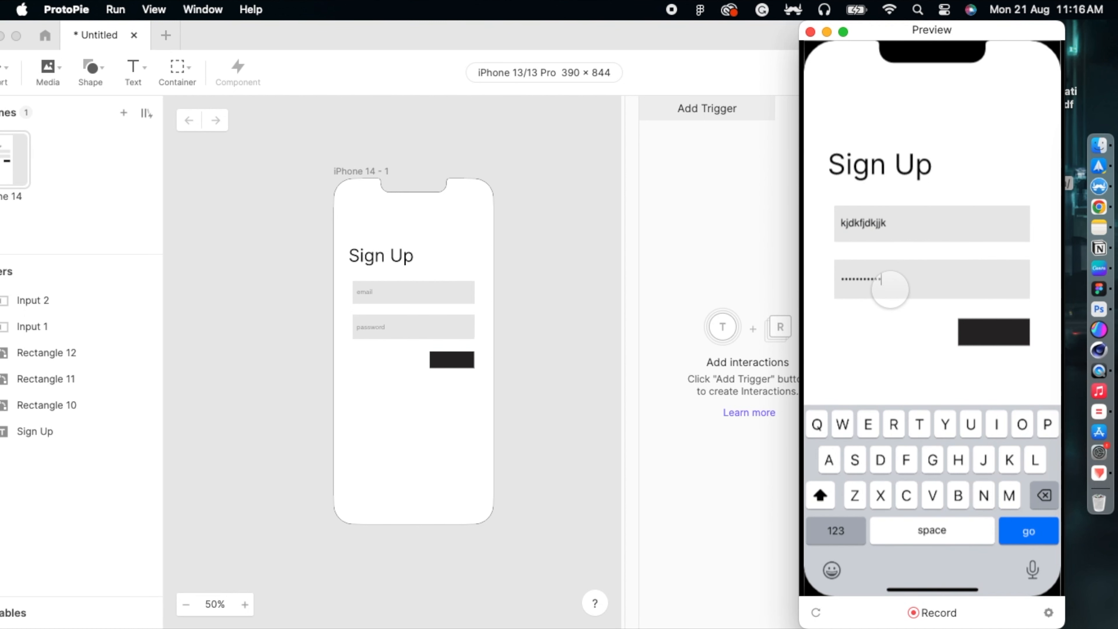